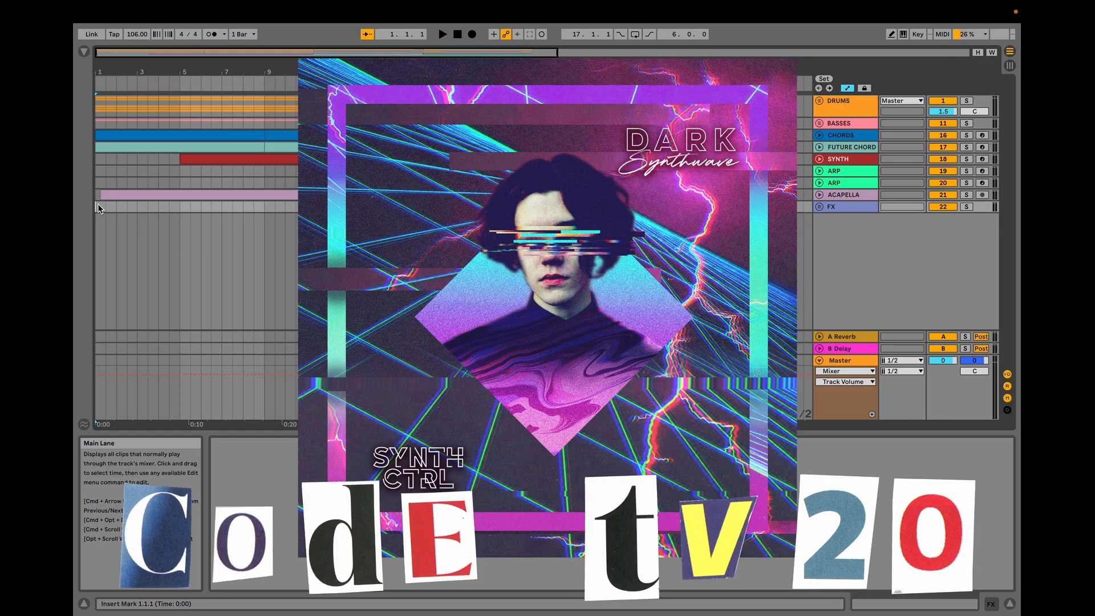
Play the whole arrangement from bar 1 through to the last section, and stop playback at the end.
key("space")
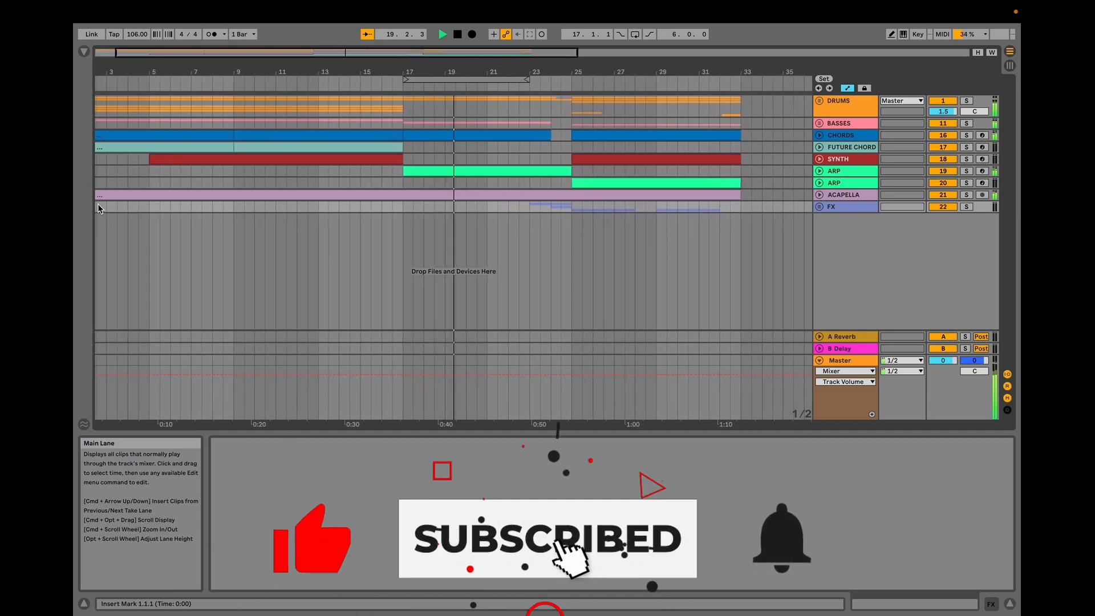
left_click_drag(190, 75, 231, 74)
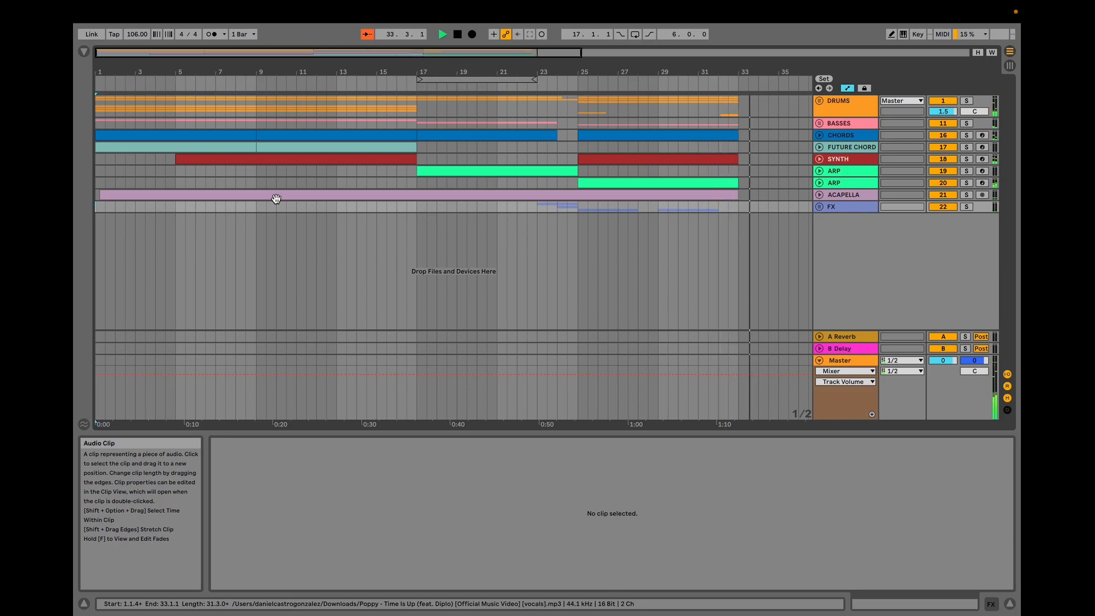
key("space")
Unfold the DRUMS group and play it from bar 1 with the KICK track soloed, adding the unfolded SNARE track to the solo.
left_click(818, 101)
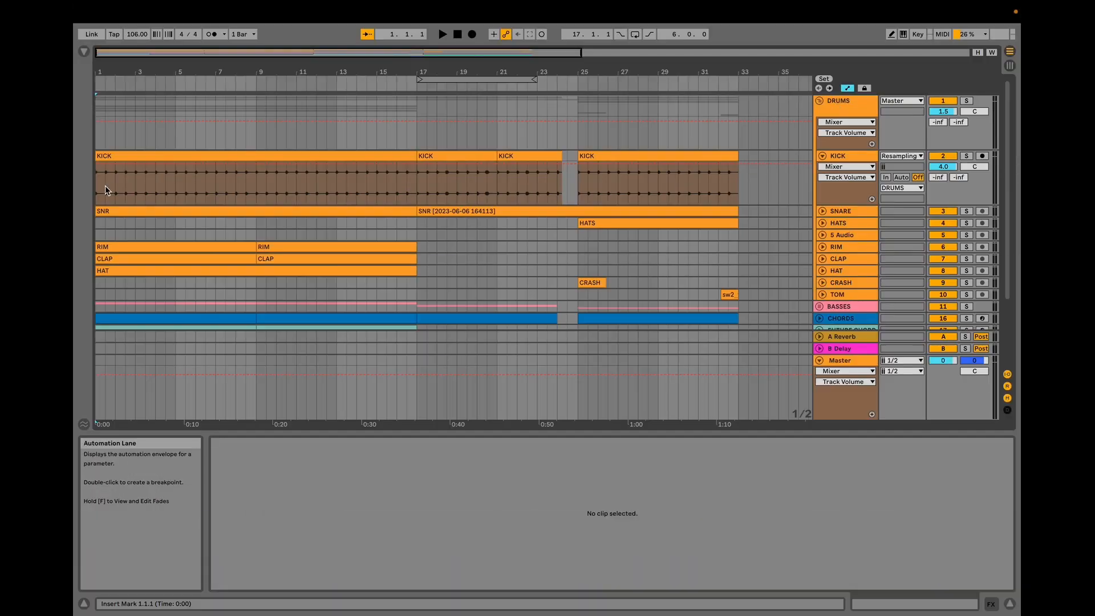
left_click(106, 190)
left_click(966, 156)
key("space")
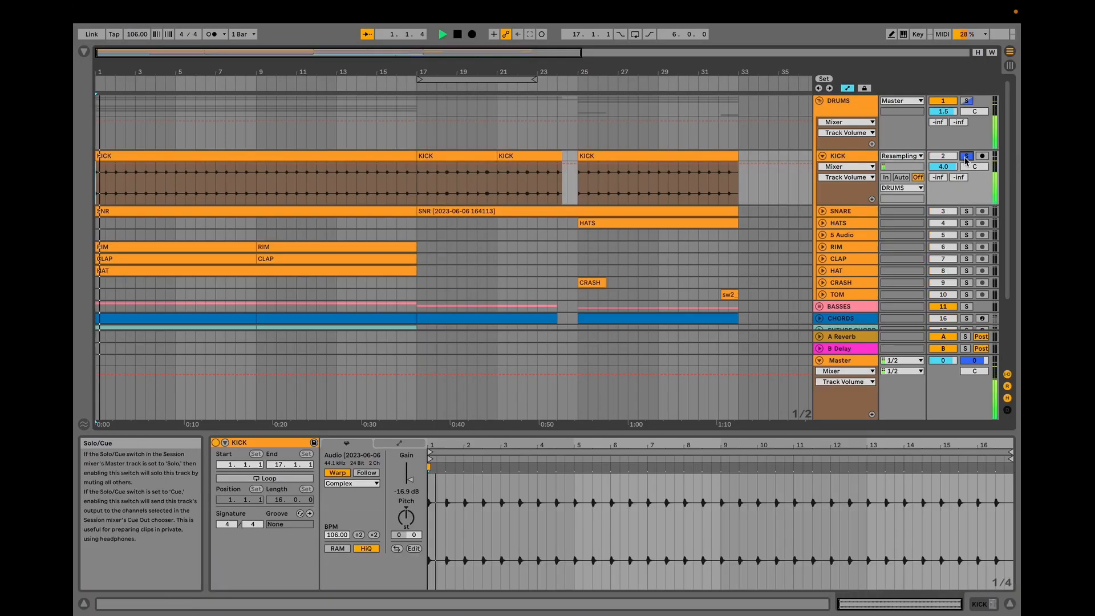
left_click(822, 212)
left_click(966, 211)
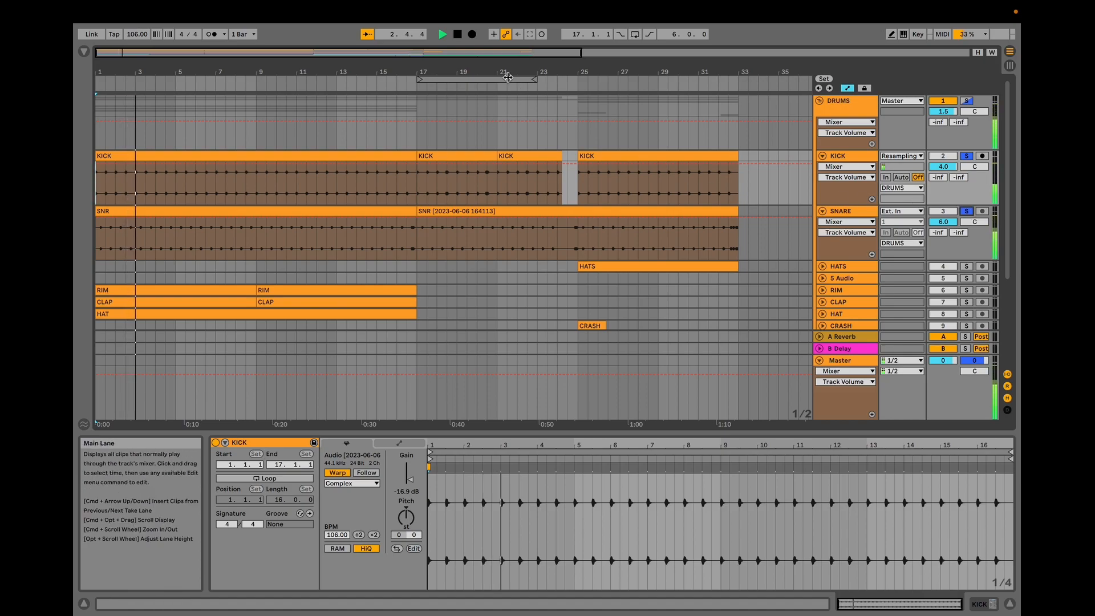
Turn on arrangement looping from bar 1 with a loop length of 7.2.0, and unfold the RIM track.
left_click_drag(507, 77, 184, 80)
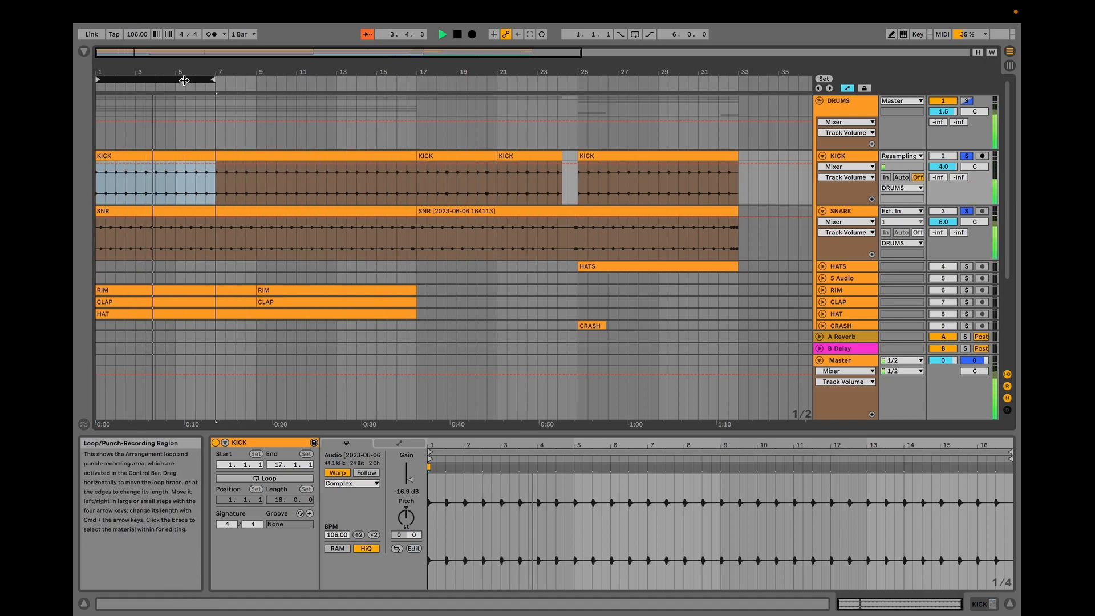
left_click(635, 34)
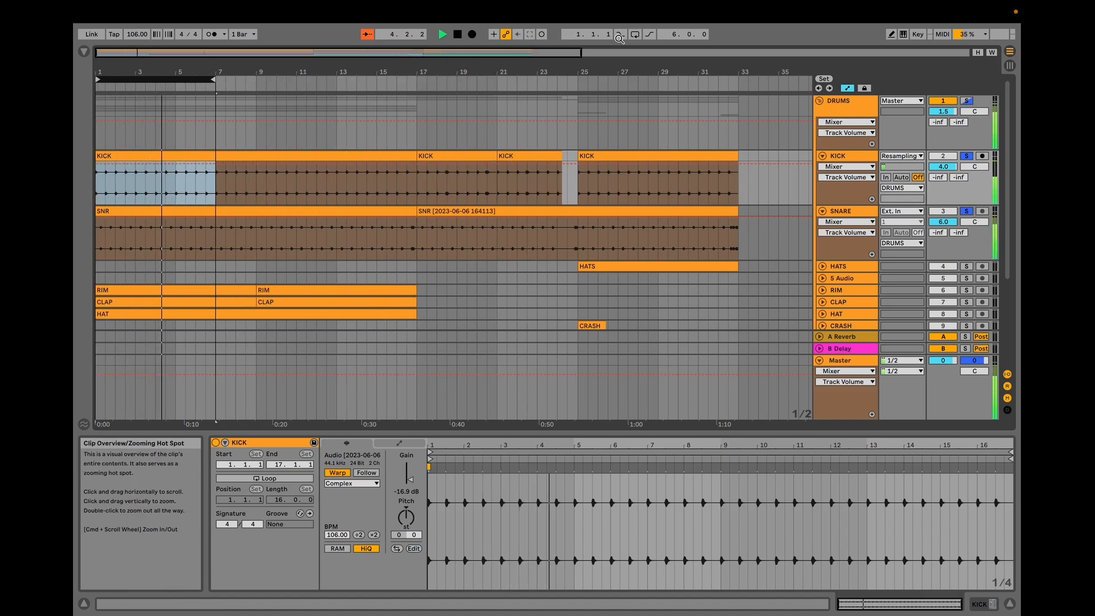
left_click(818, 290)
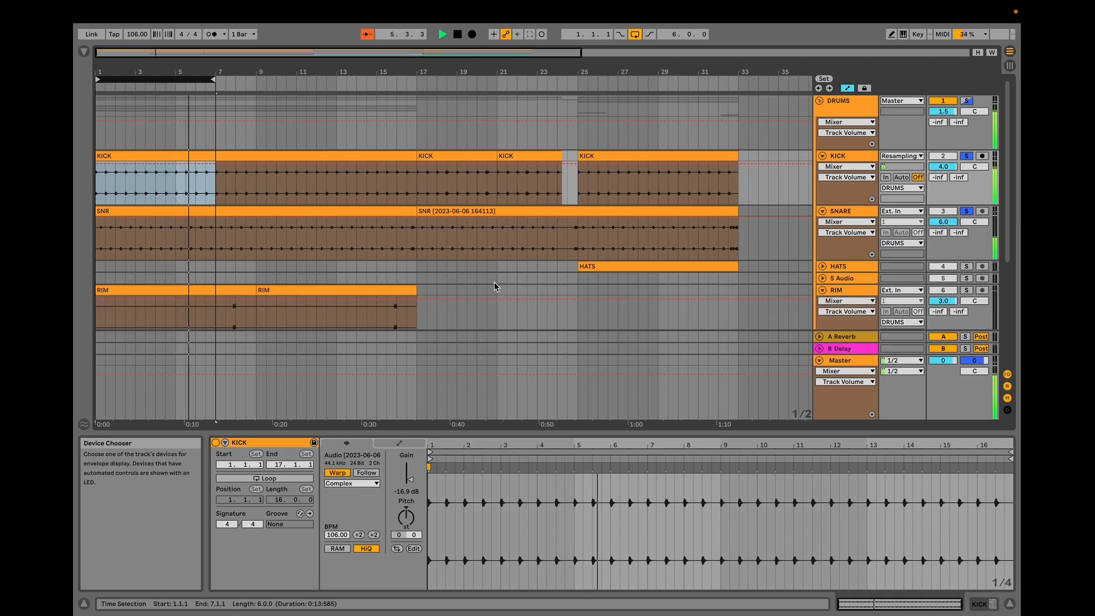
scroll(456, 268, "down", 3)
scroll(319, 200, "up", 3)
left_click_drag(216, 81, 246, 83)
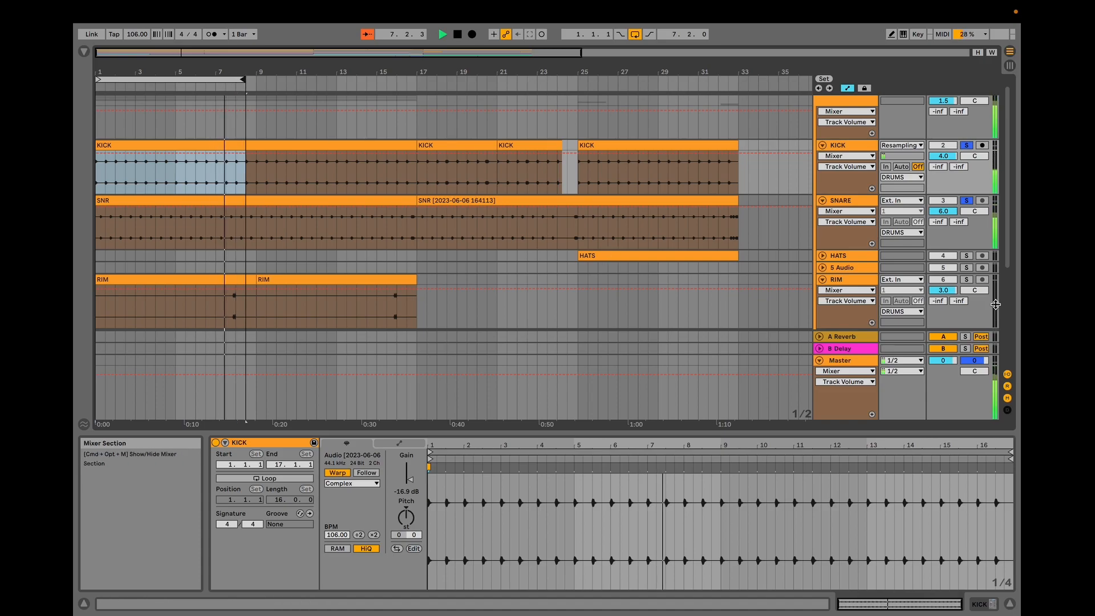
Add the RIM and CLAP tracks to the solo and extend the loop to eight bars, ending at bar 9.
scroll(595, 288, "down", 2)
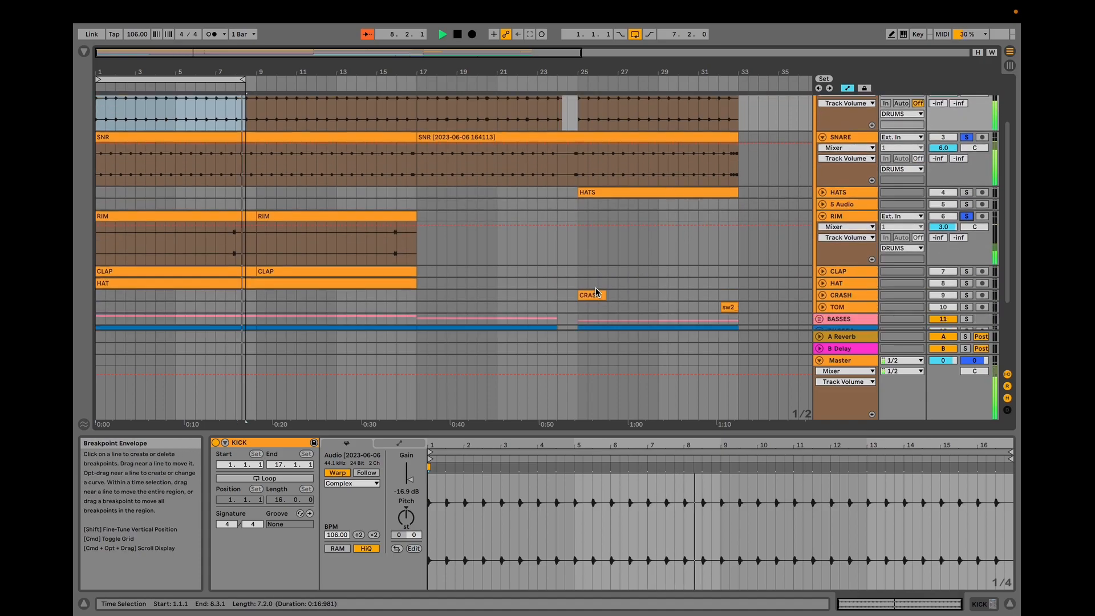
scroll(595, 287, "down", 2)
left_click(823, 222)
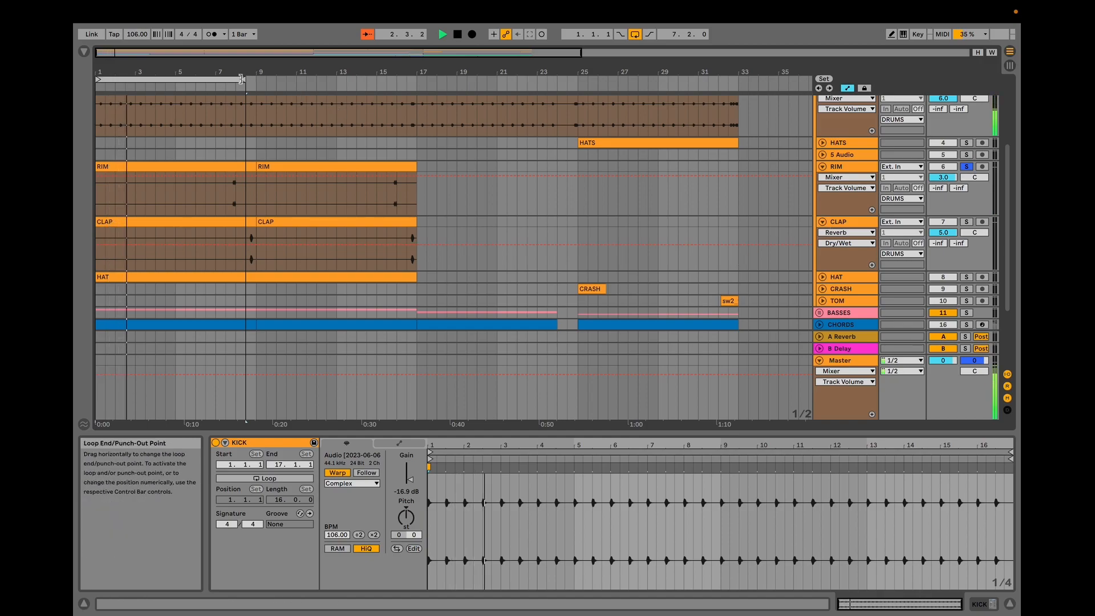
left_click_drag(241, 79, 256, 78)
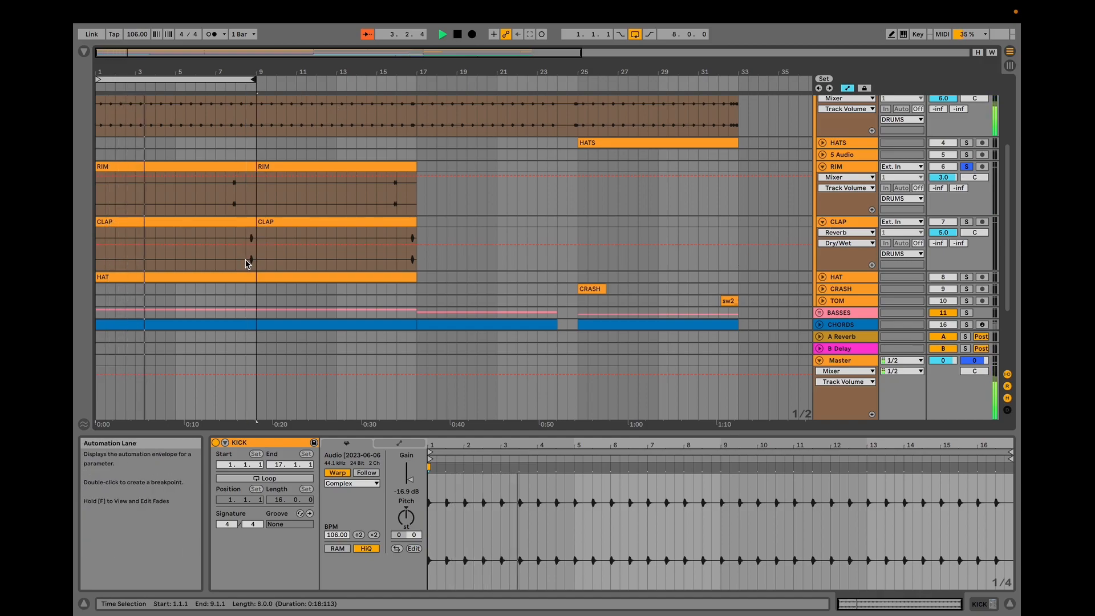
left_click(246, 257)
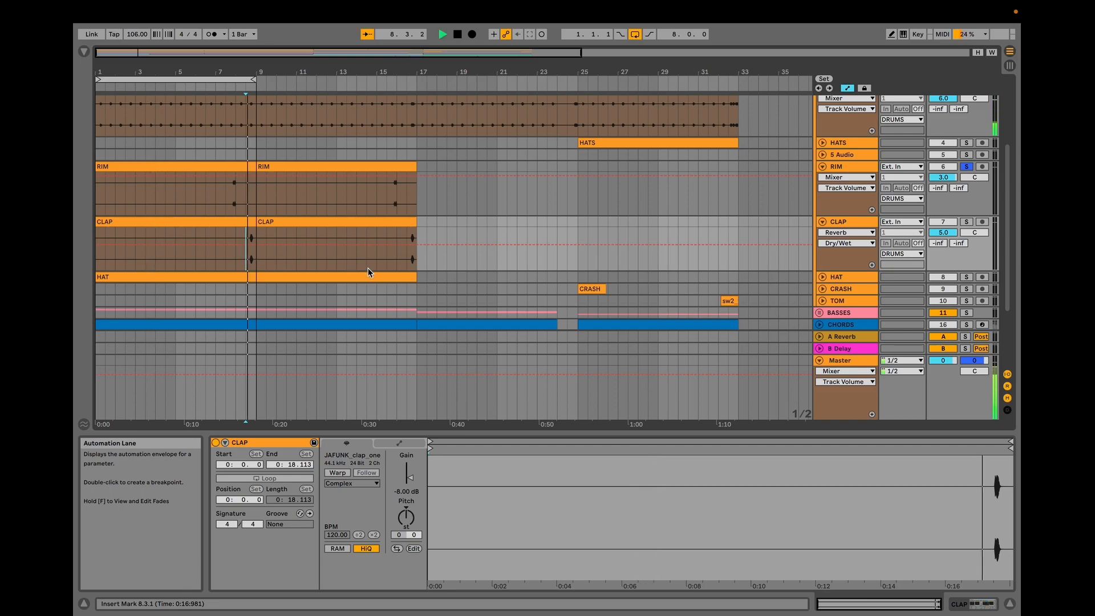
left_click(965, 223)
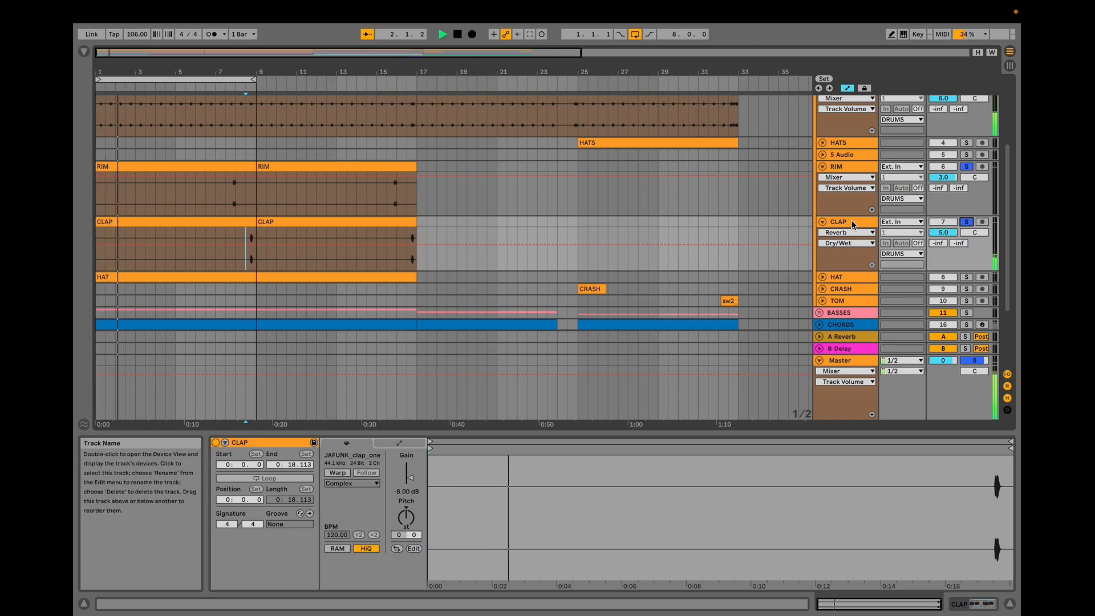
Inspect the effect devices on the CLAP track and on the unfolded HAT track.
double_click(854, 222)
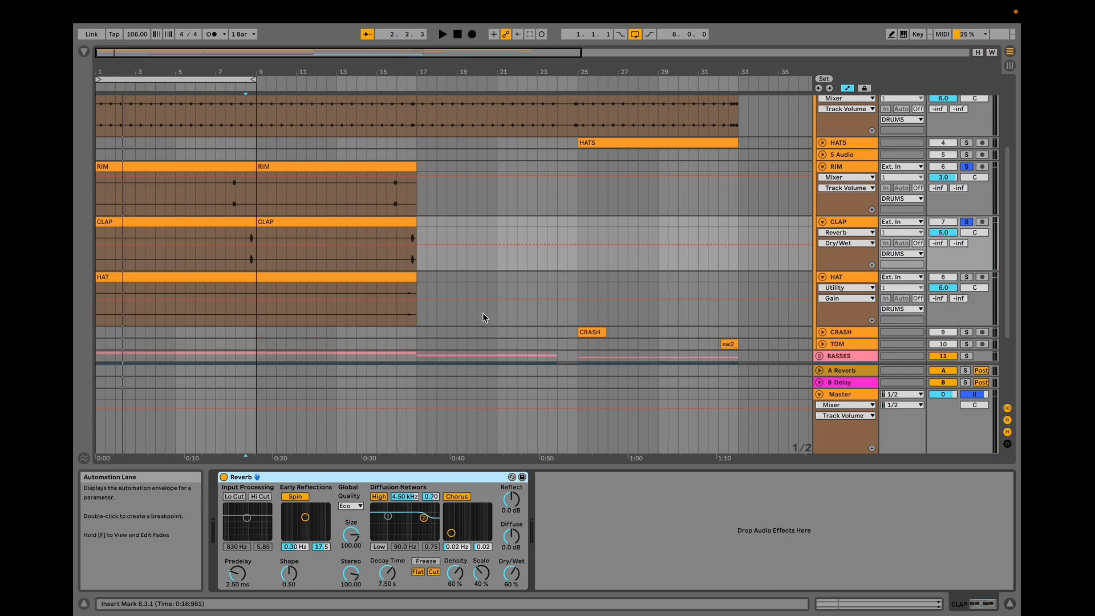
left_click(406, 311)
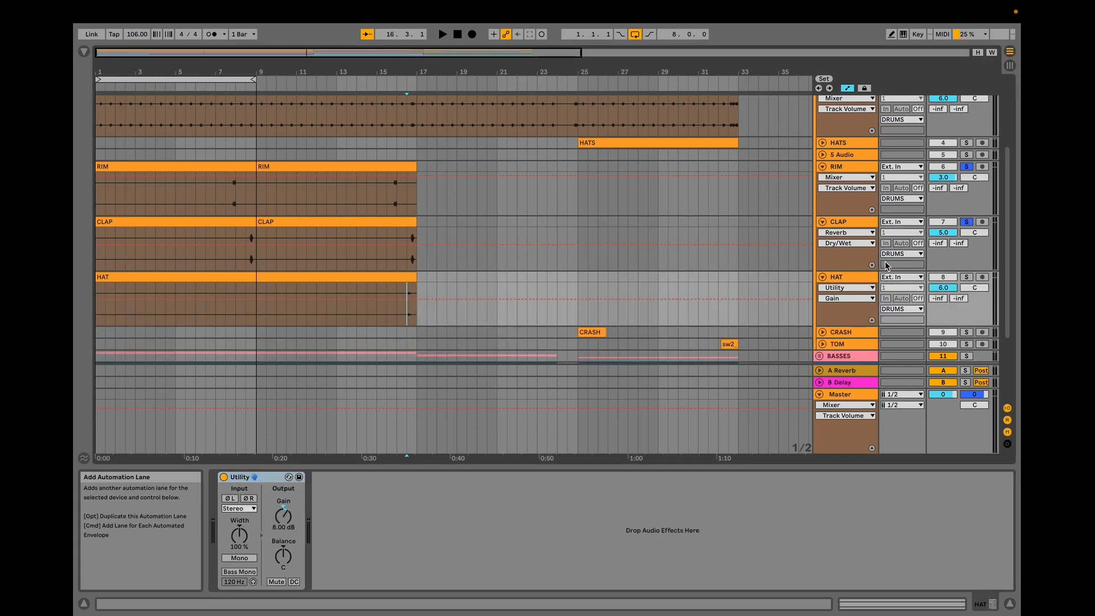
Solo only the DRUMS group and listen to all its tracks together from bar 15.3.1, stopping shortly after bar 18.
scroll(665, 186, "up", 5)
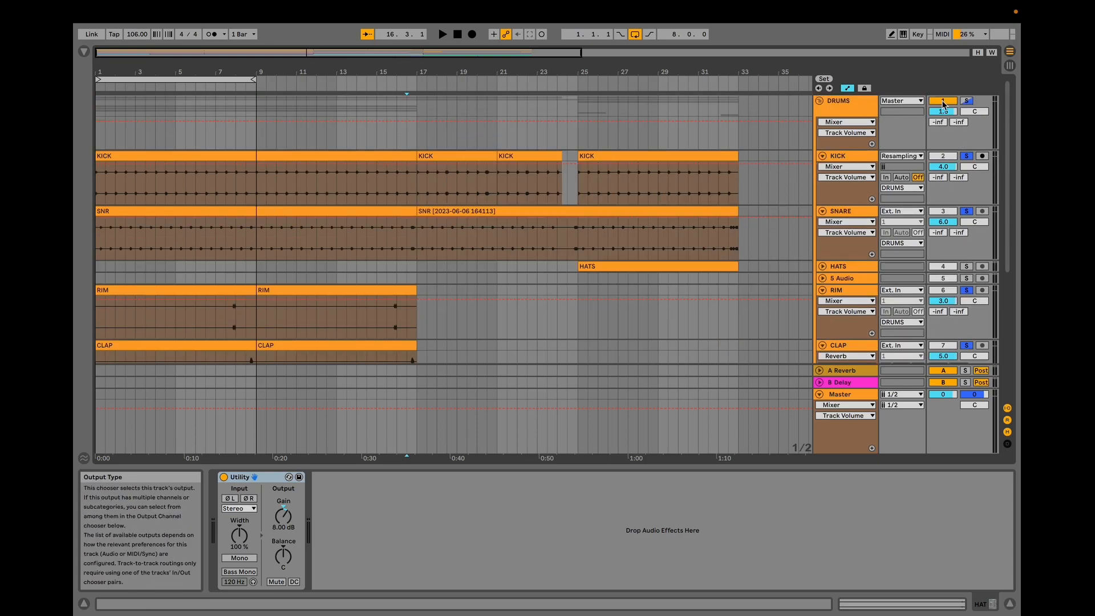
left_click(966, 102)
left_click(385, 268)
key("space")
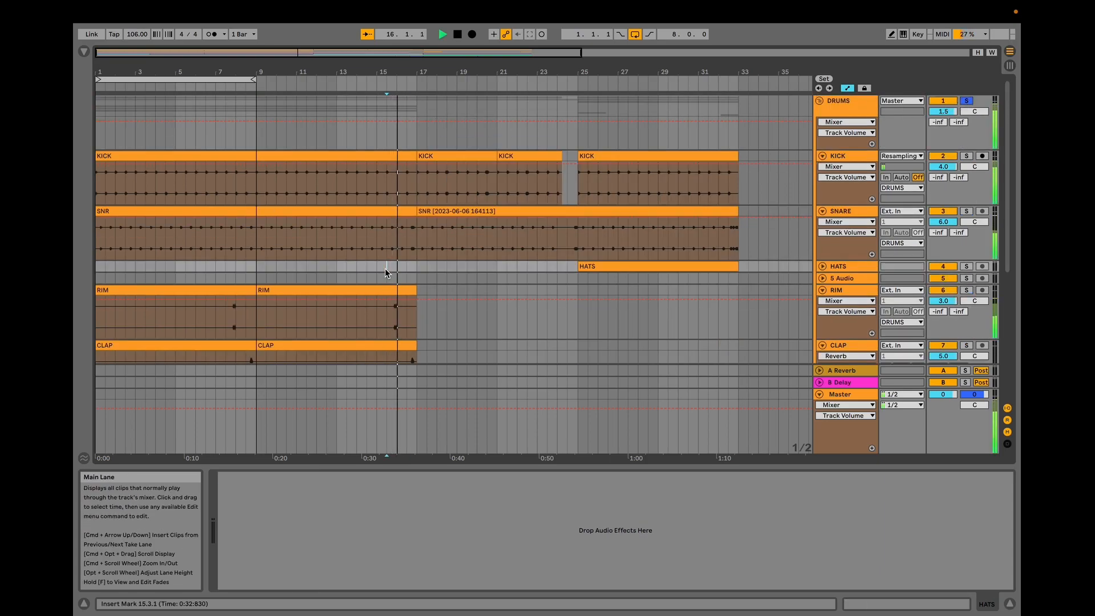
scroll(459, 293, "down", 1)
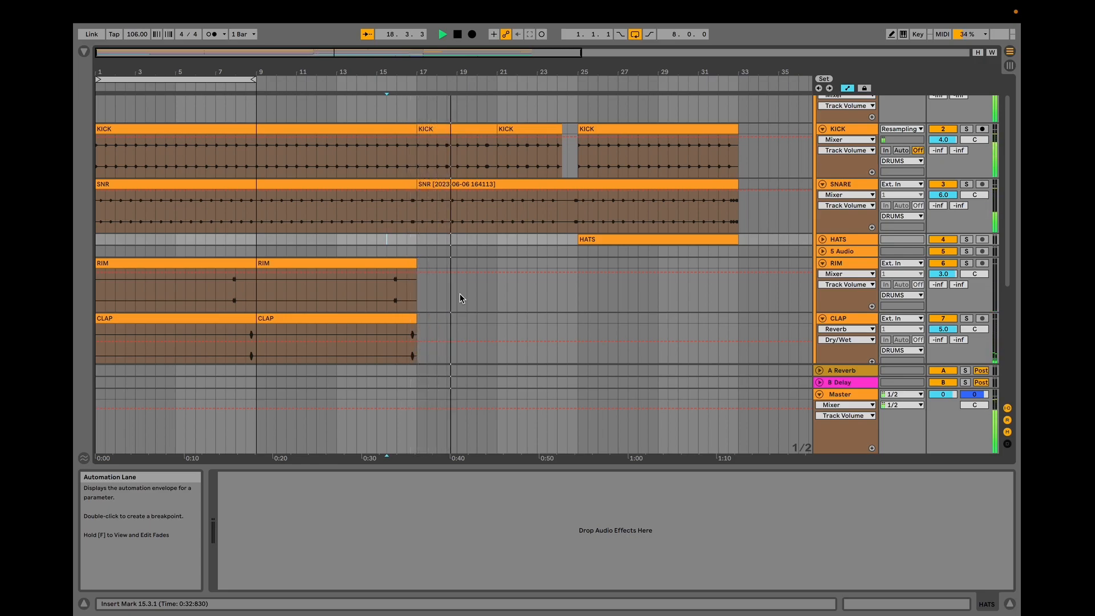
key("space")
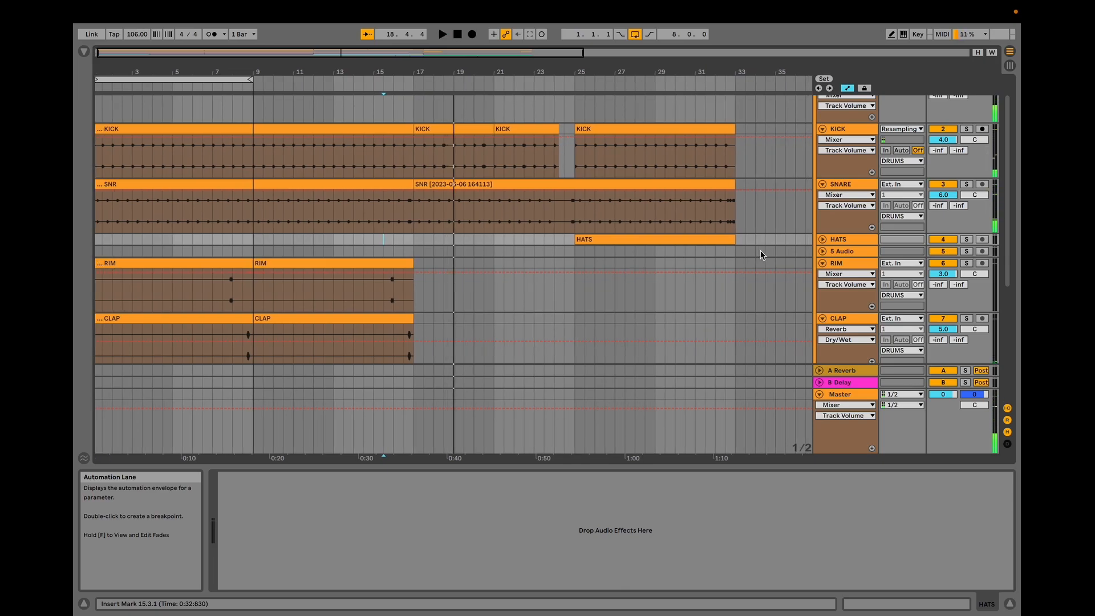
Unfold the HATS track and play the drums from bar 25, where its clip starts.
left_click(822, 239)
left_click(583, 276)
key("space")
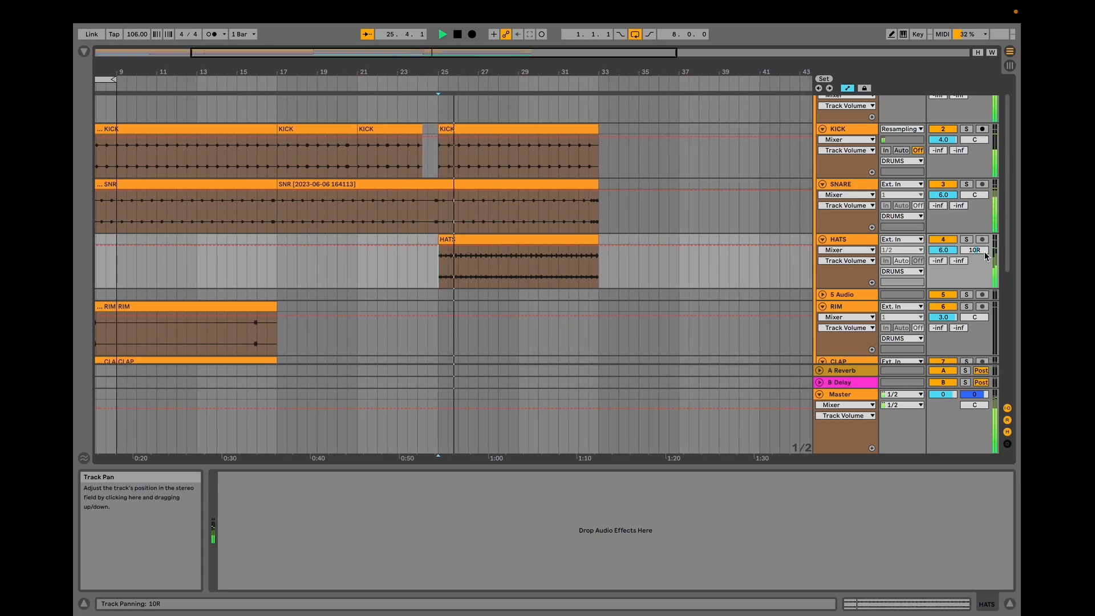
Open the MIDI clip on the soloed BASS track and examine its note pattern while it plays.
left_click_drag(501, 69, 501, 123)
left_click_drag(501, 69, 547, 6)
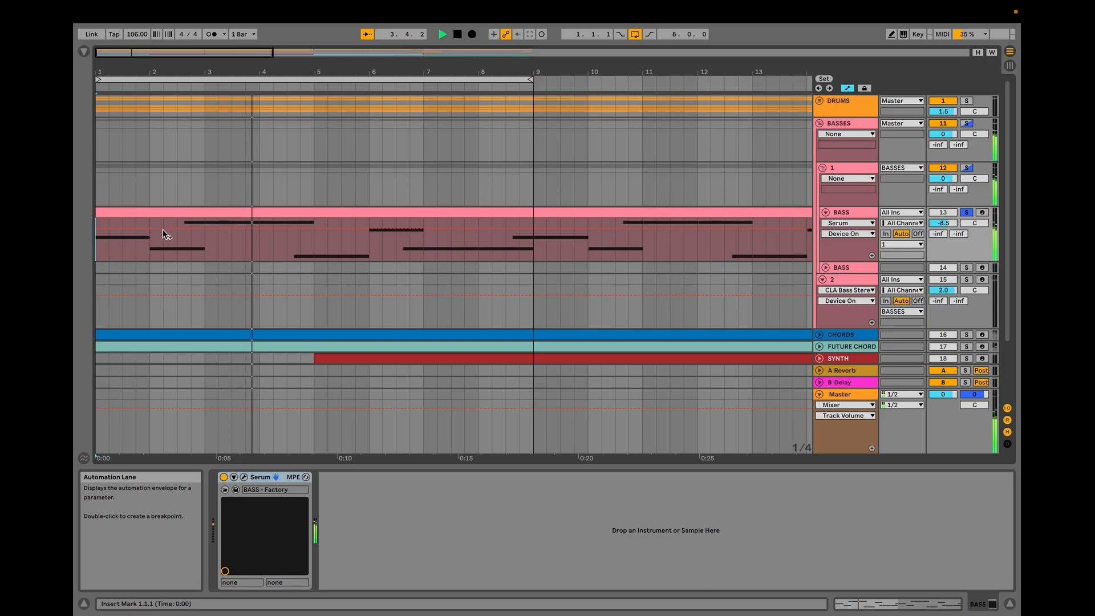
left_click(171, 212)
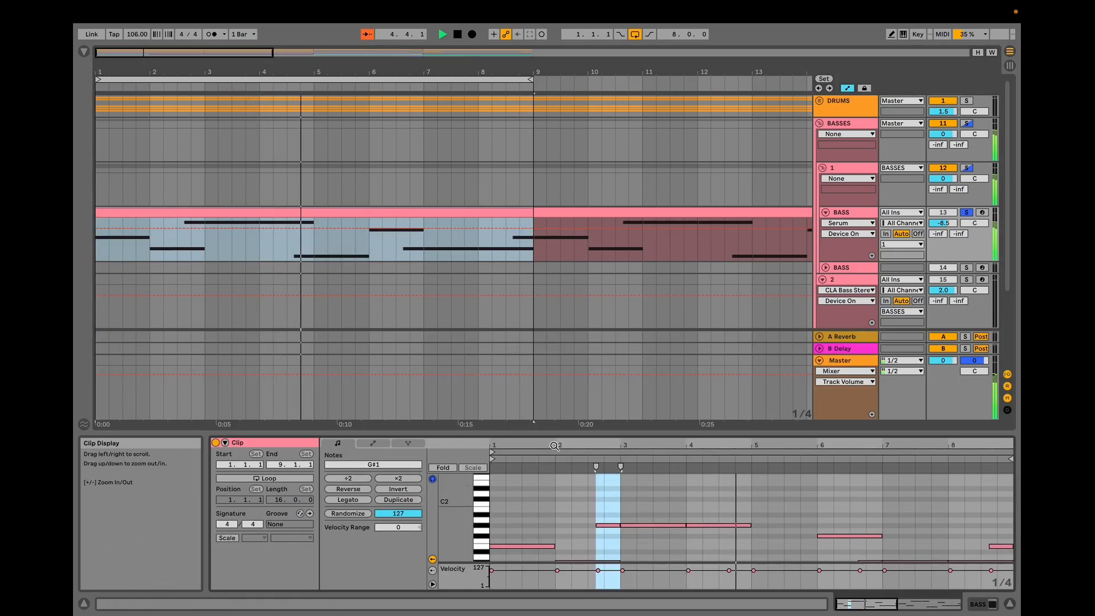
key("minus")
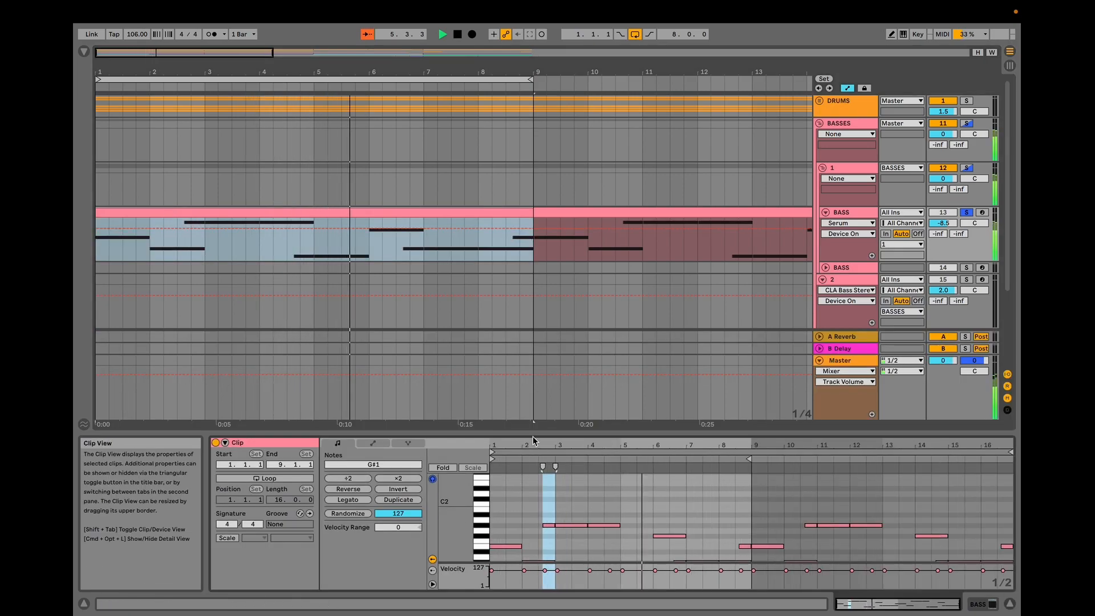
left_click_drag(534, 445, 534, 461)
left_click_drag(454, 525, 441, 503)
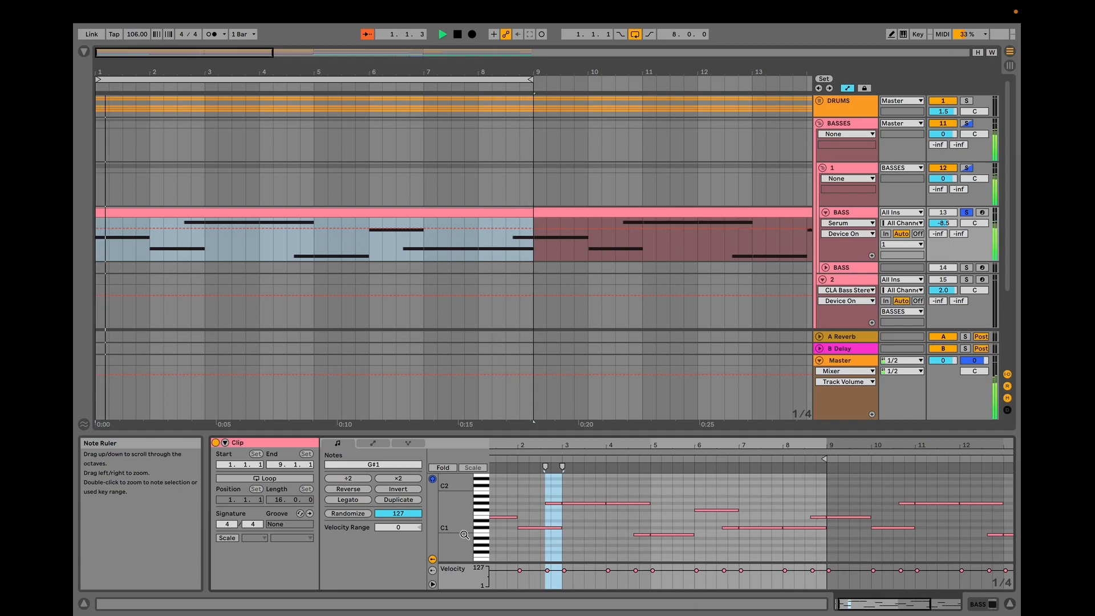
Open the Serum plug-in window from the BASS track and move it towards the middle of the arrangement.
left_click(849, 219)
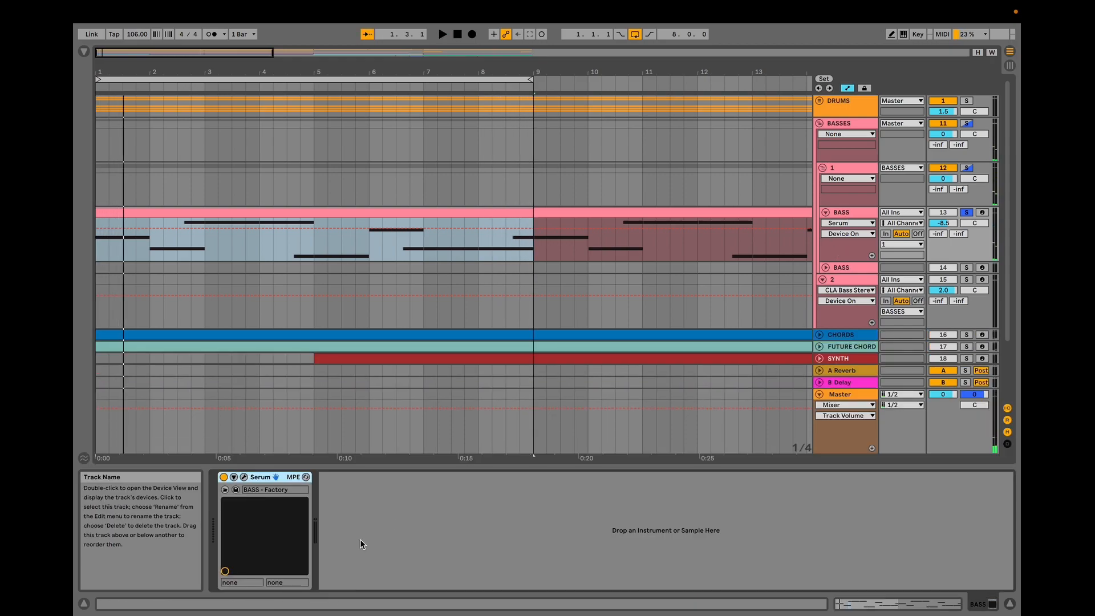
left_click(243, 477)
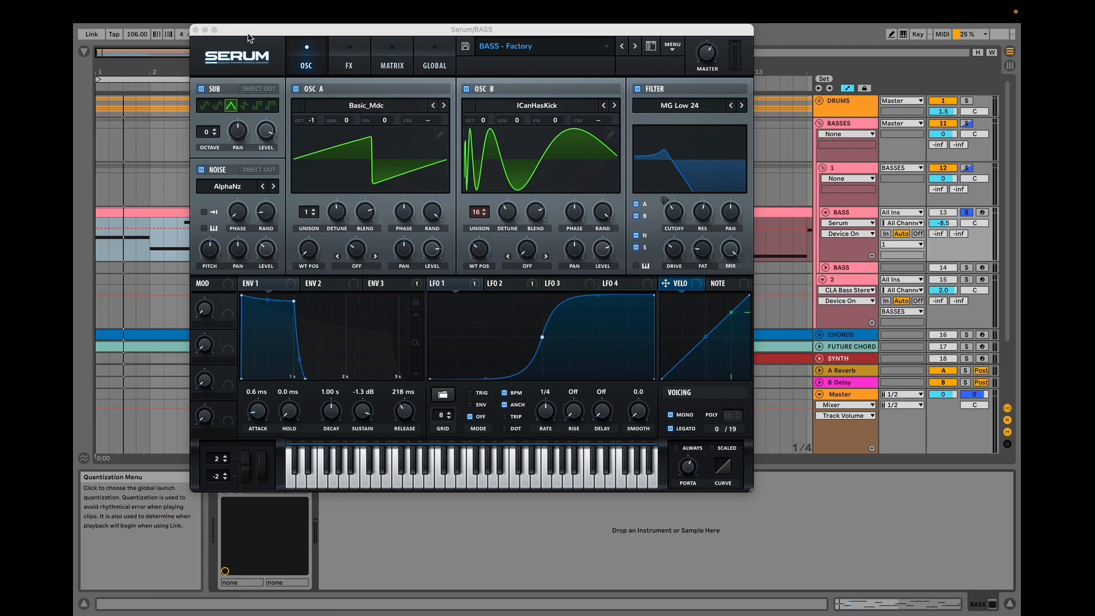
left_click_drag(234, 29, 322, 54)
Close Serum, examine the BASS clip's overlapping notes around bar 2.3 up close, and play that passage from 2.3.1.
left_click(211, 209)
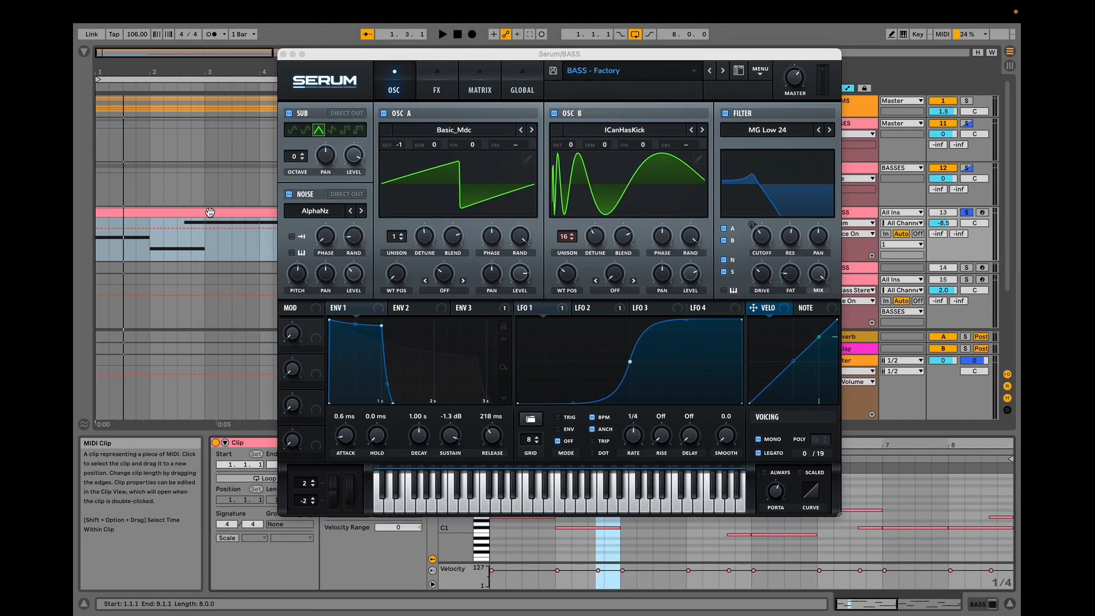
left_click(283, 55)
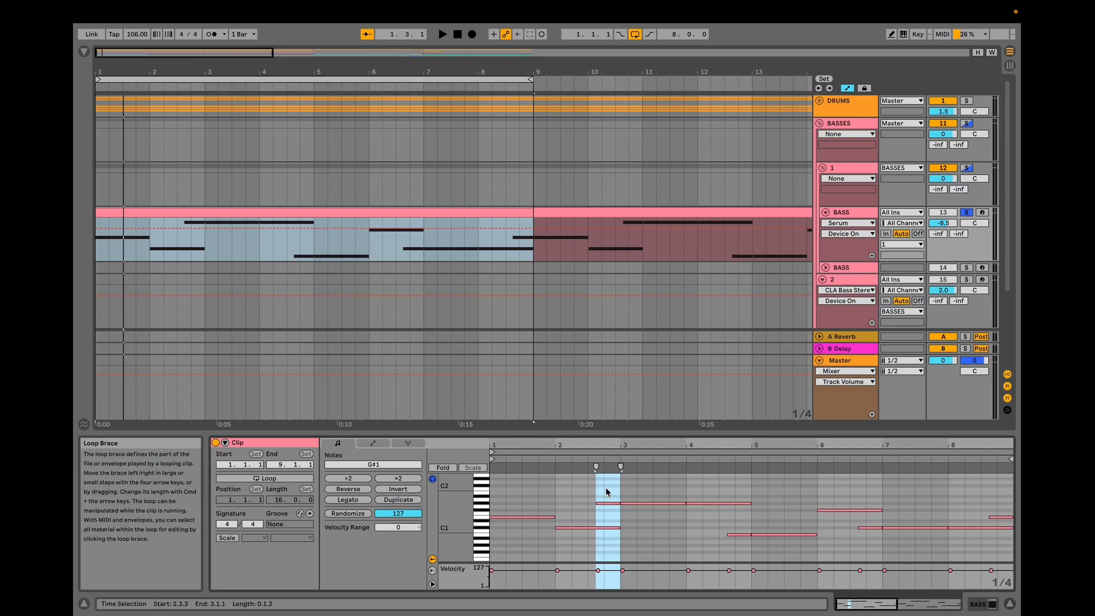
left_click_drag(599, 445, 600, 485)
left_click(612, 542)
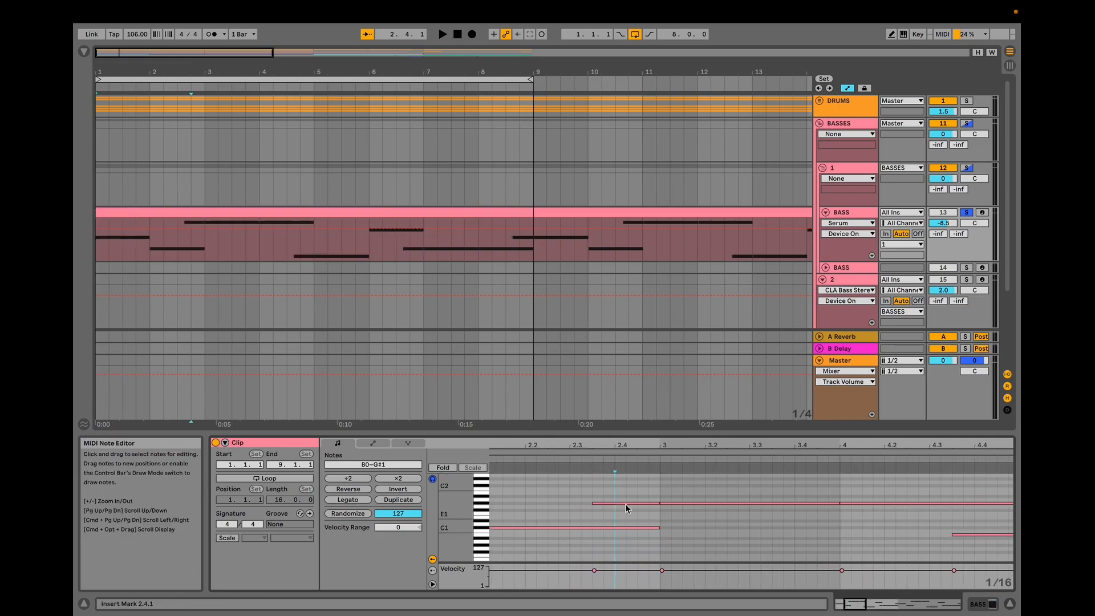
left_click(176, 254)
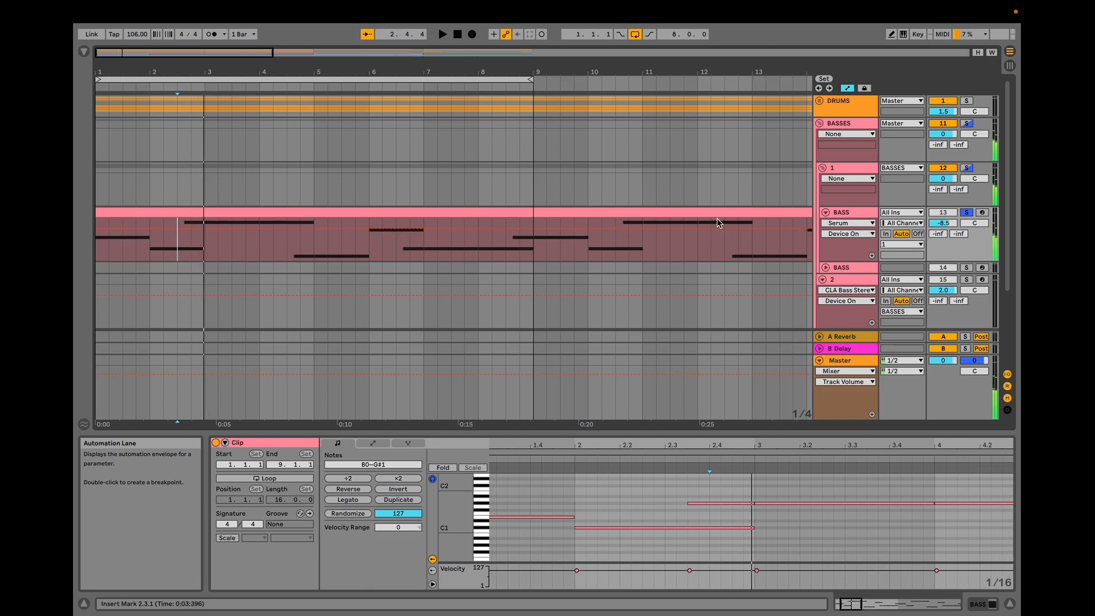
Reopen Serum on the BASS track and show its modulation matrix to check the LFO and envelope destinations.
left_click(839, 217)
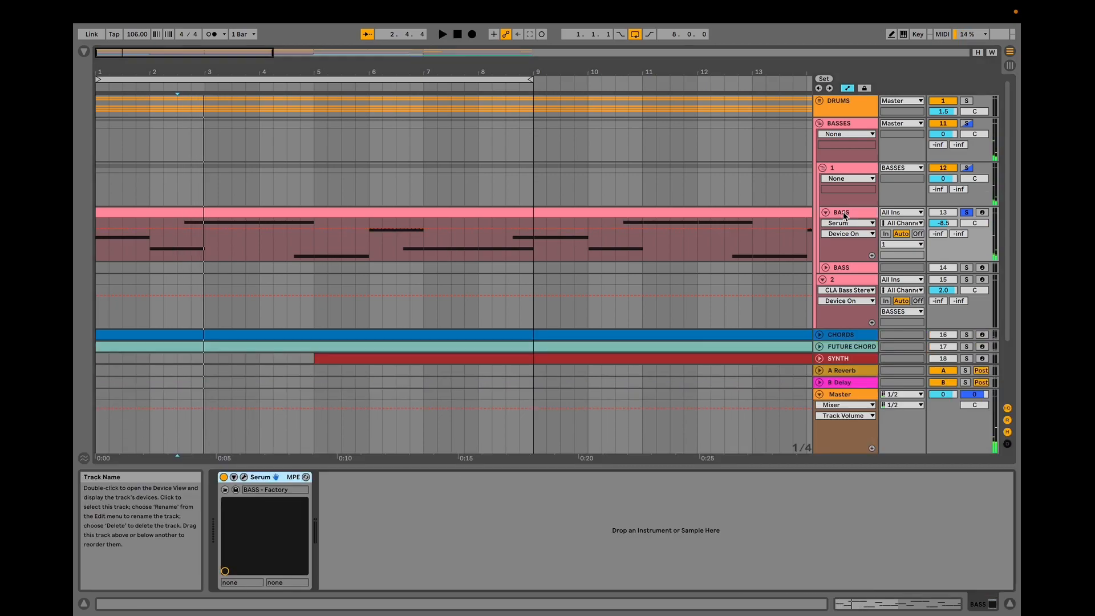
left_click(245, 478)
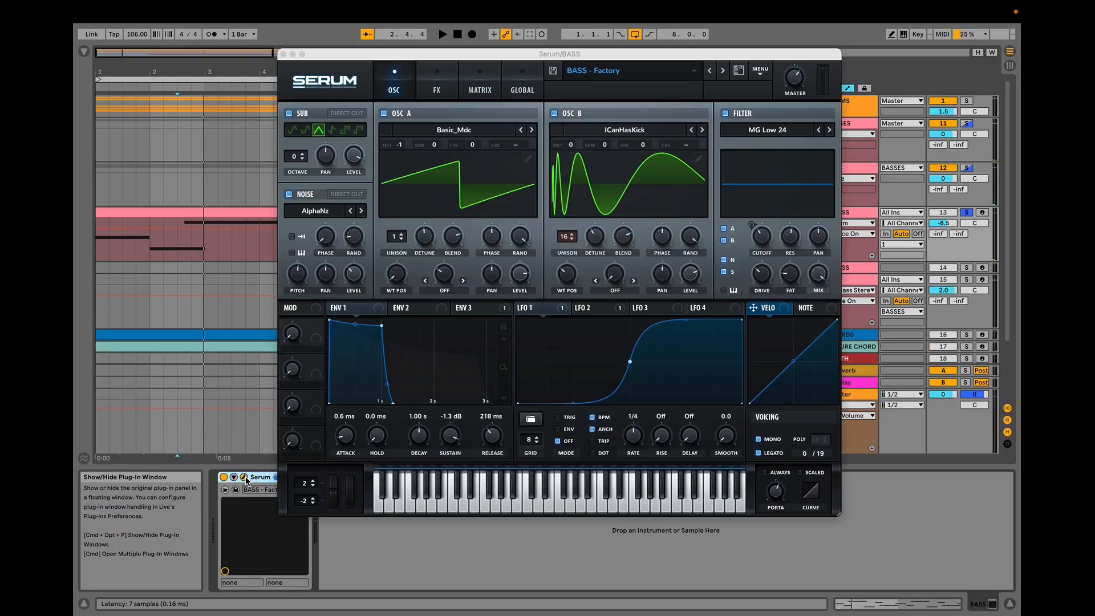
left_click(782, 500)
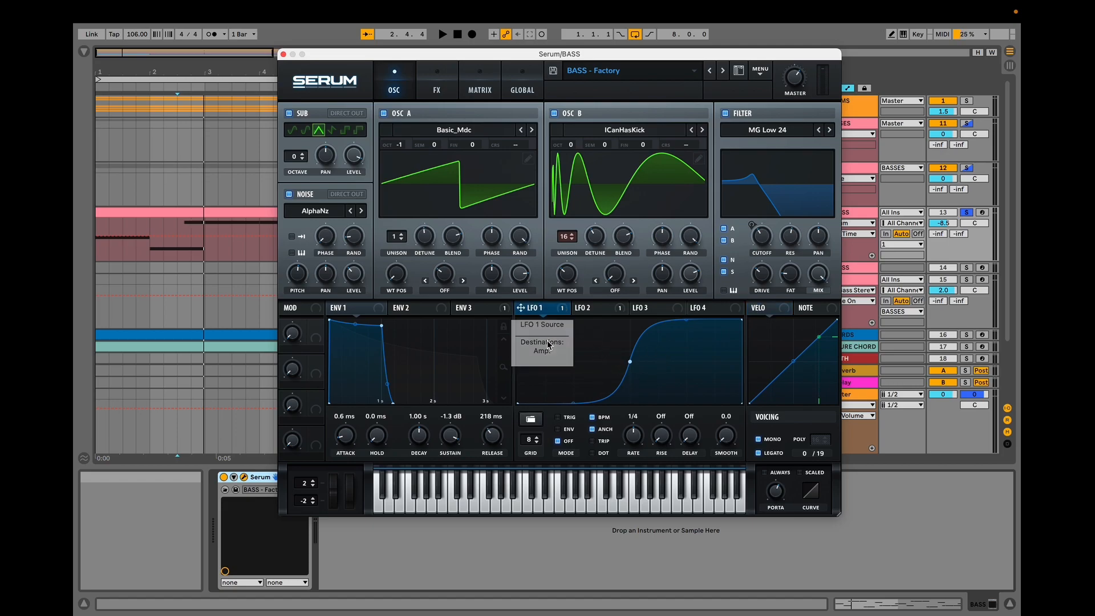
left_click(491, 94)
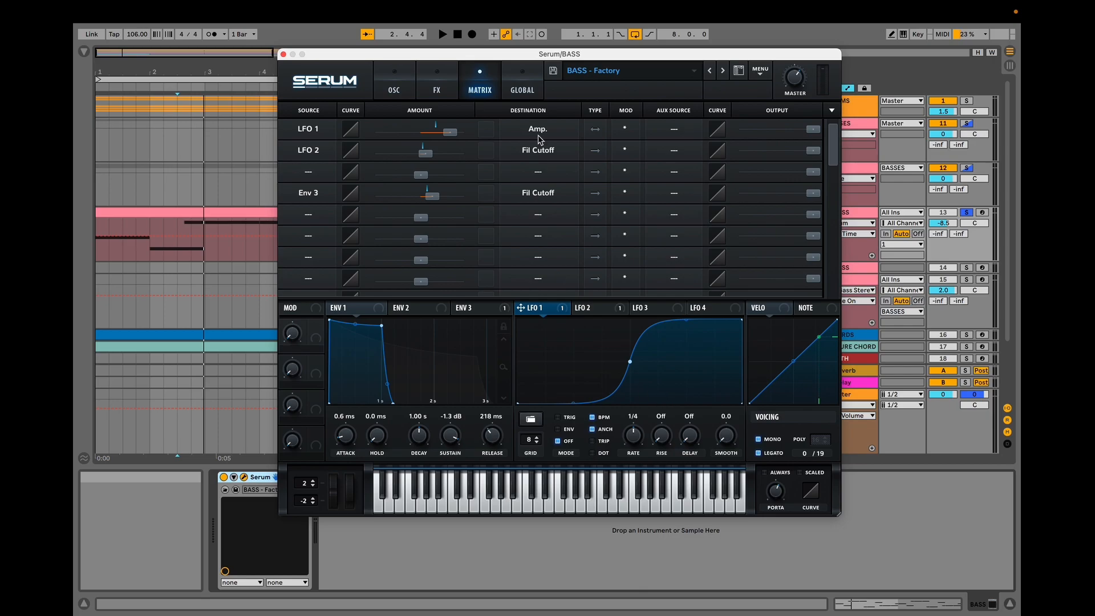
Show the BASS track's Serum oscillators, examine Envelope 3, and play the bass from the start.
left_click(403, 84)
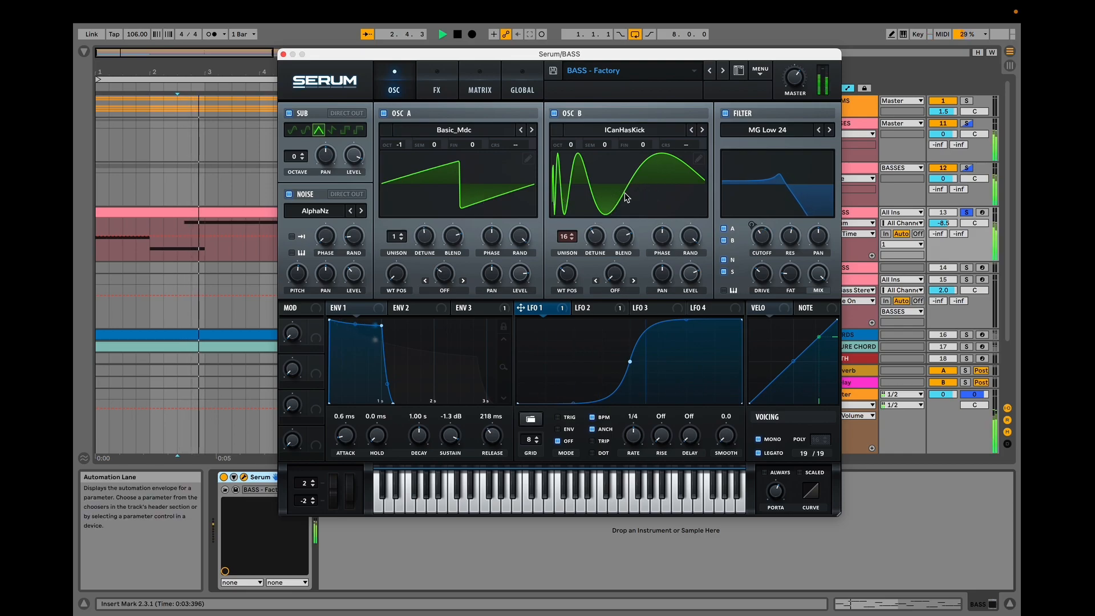
left_click(473, 308)
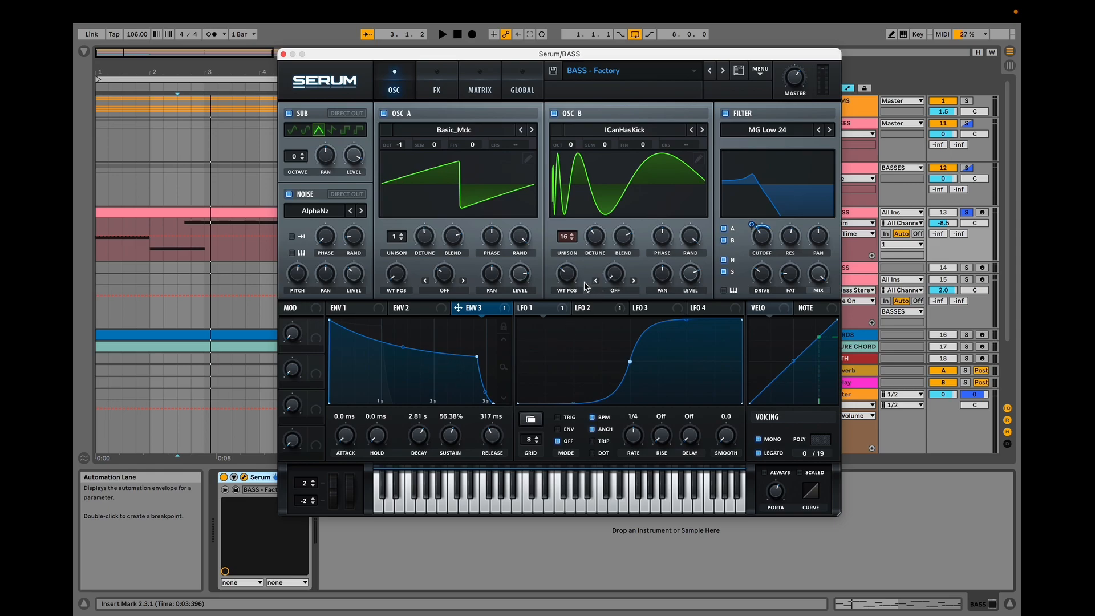
left_click(103, 251)
key("space")
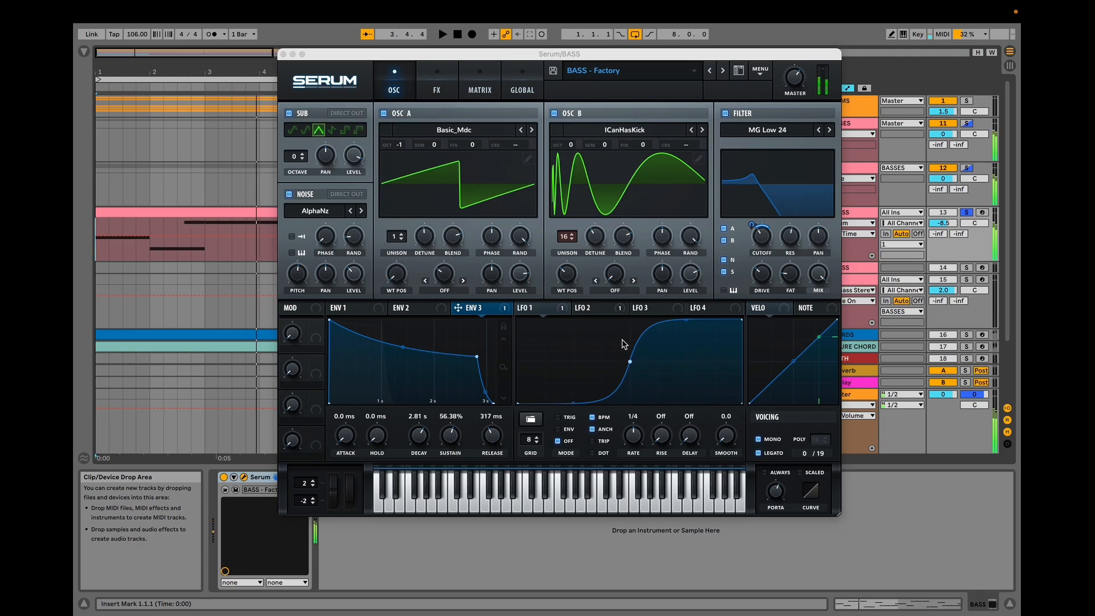
Review the effects rack of the BASS track's Serum during playback and examine the shape of LFO 2 beside the oscillators.
left_click(437, 90)
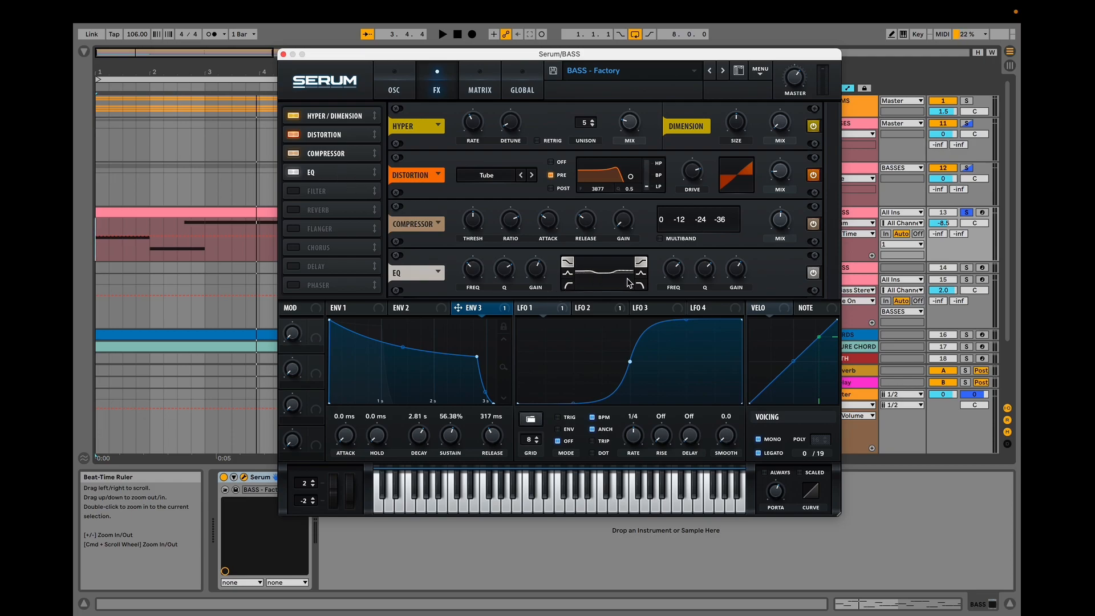
key("space")
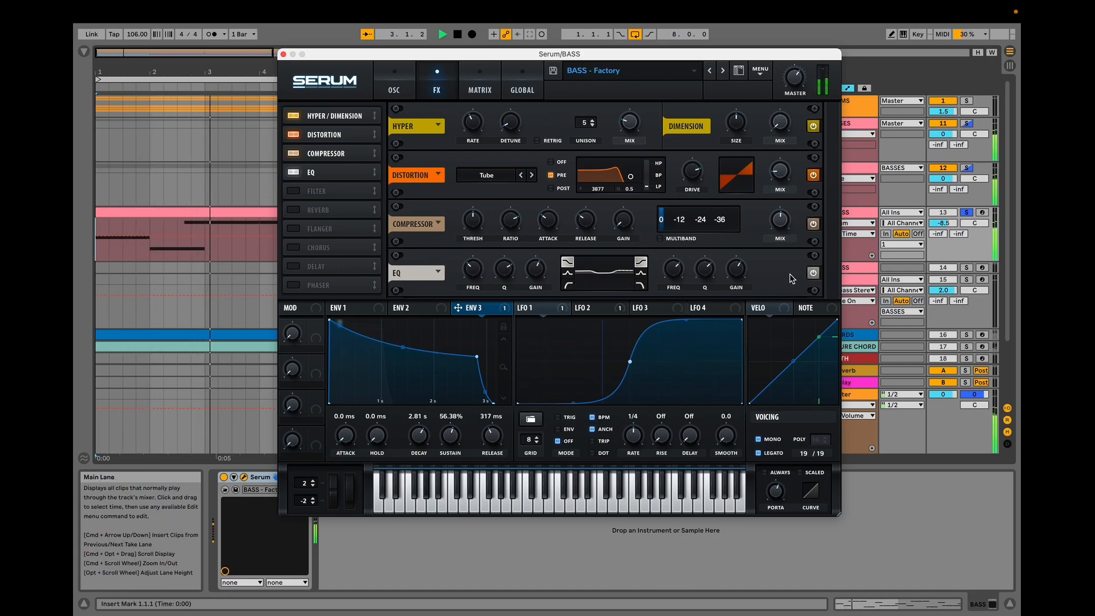
key("space")
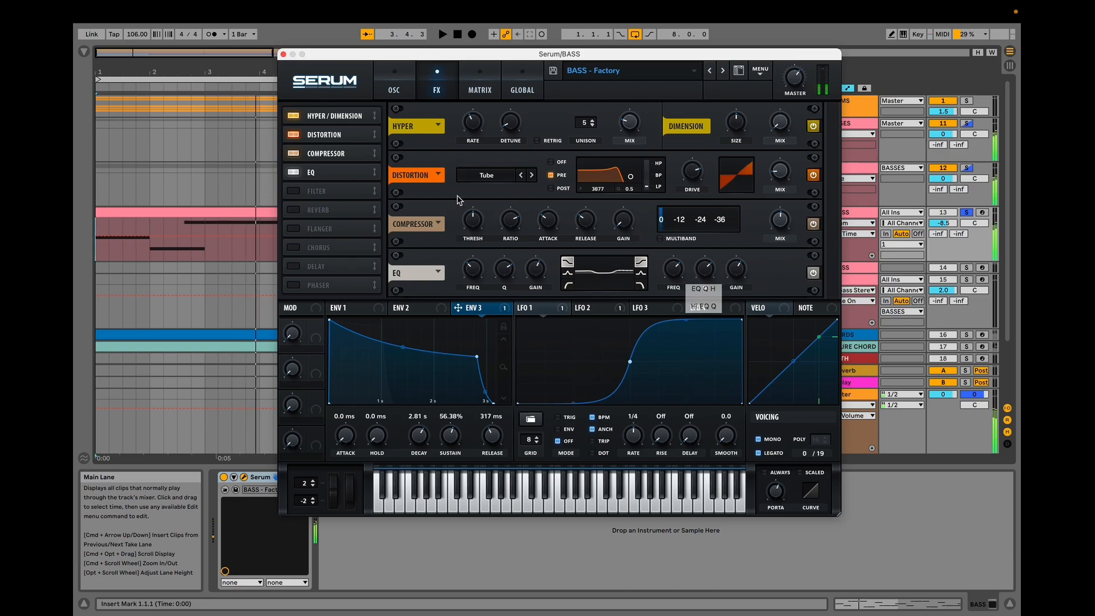
left_click(393, 89)
left_click(600, 311)
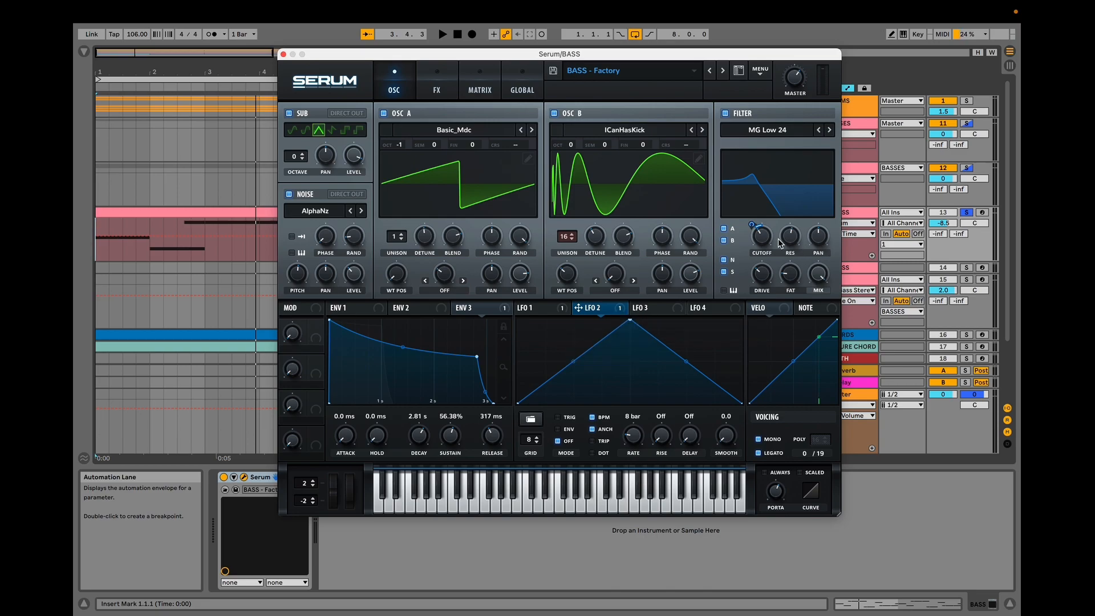
Close Serum, fold the first BASS track, and solo bass track 2 in the full arrangement view.
left_click(283, 54)
left_click_drag(359, 72, 159, 72)
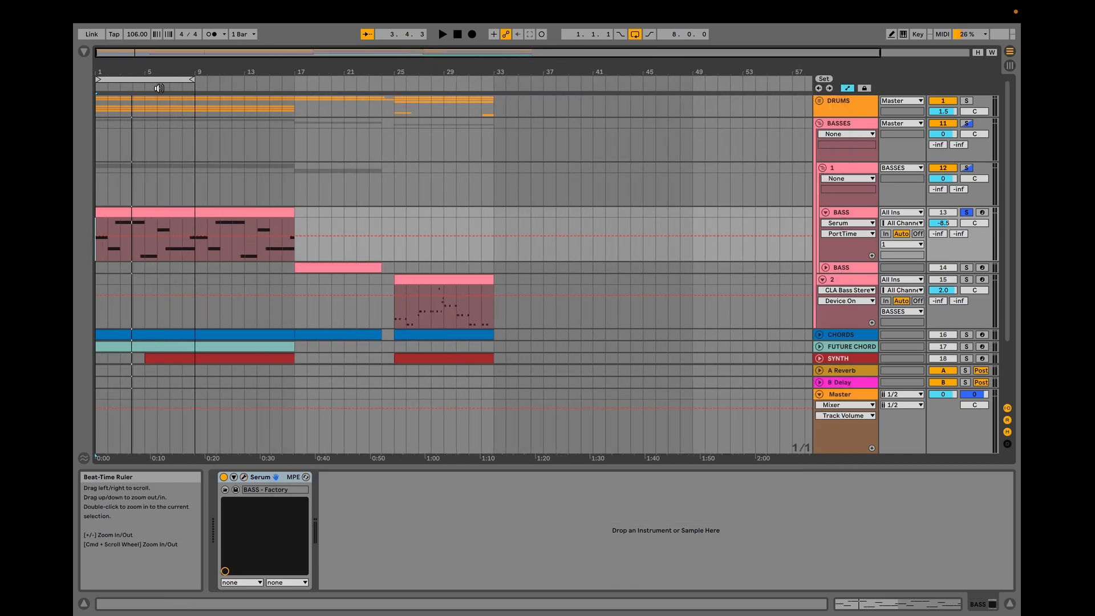
left_click(826, 212)
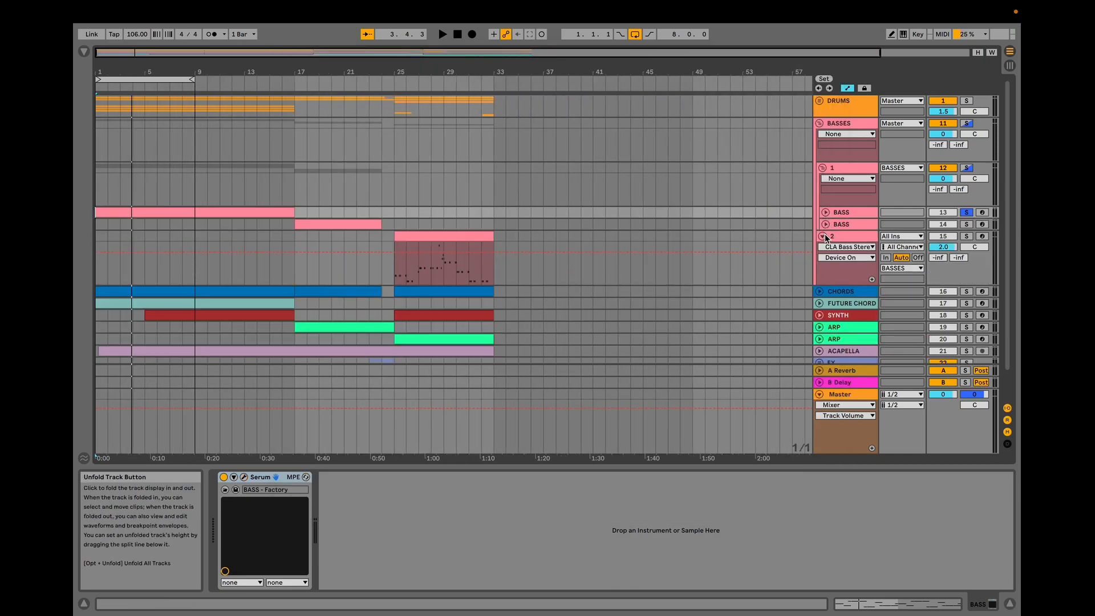
left_click(966, 237)
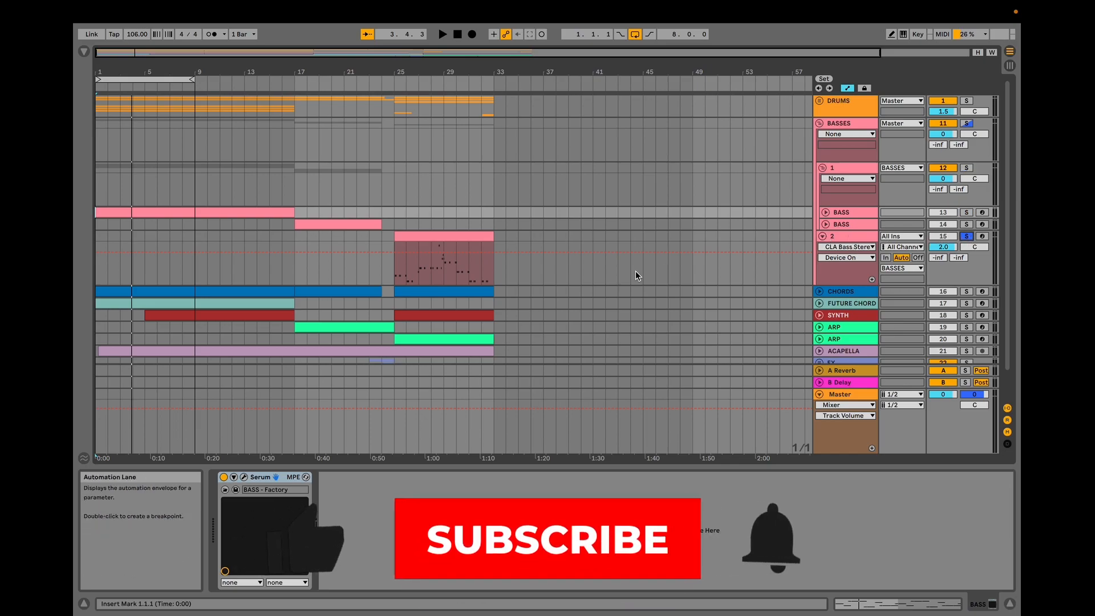
Play bass track 2 from 25.1.1 and examine its BASS - Kill The Bees patch in Serum.
left_click(395, 276)
key("space")
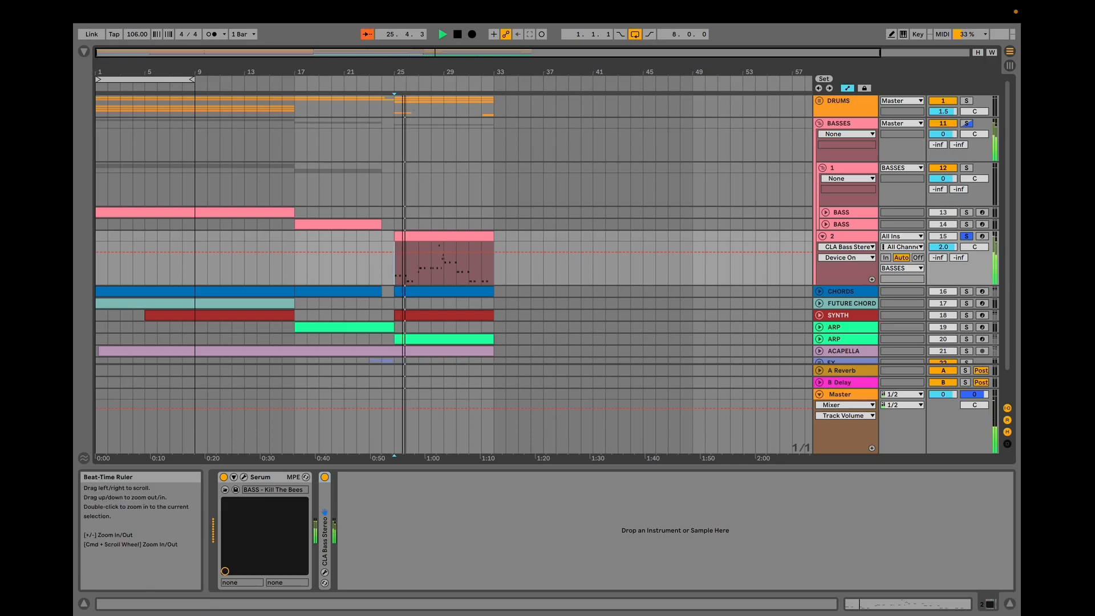
left_click_drag(406, 72, 406, 97)
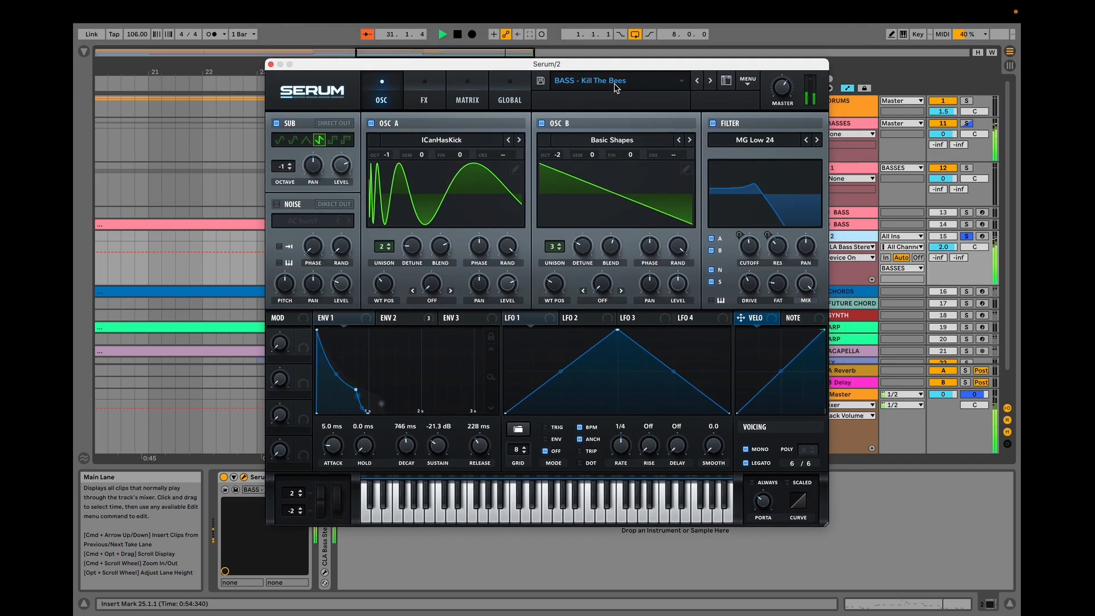
key("space")
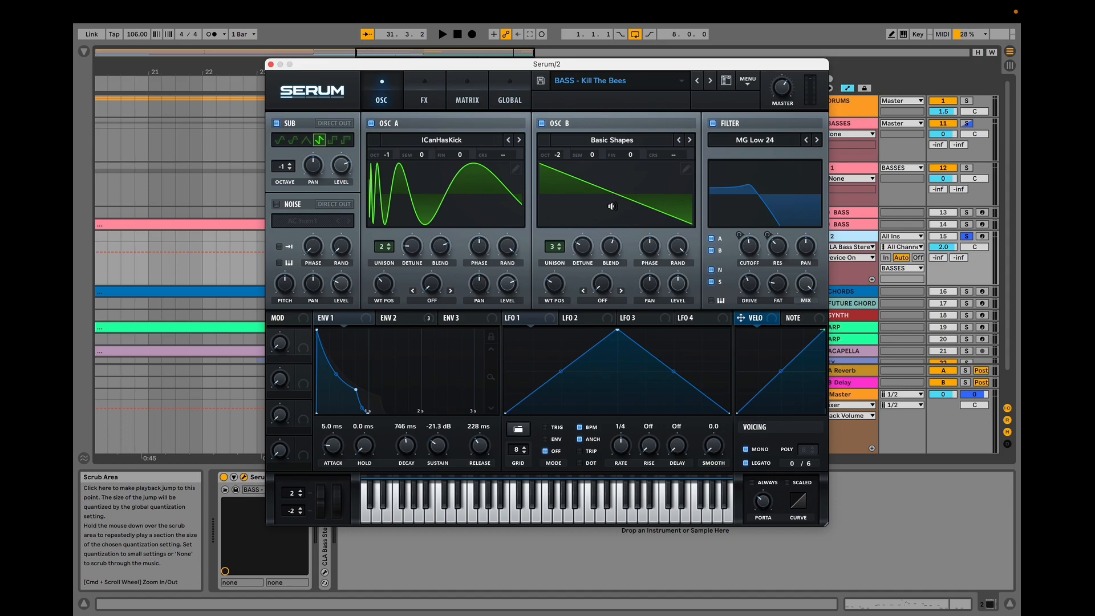
Check Envelope 2's filter modulation, the effects and the sub oscillator in bass track 2's Serum while it plays from 25.1.1.
left_click(428, 319)
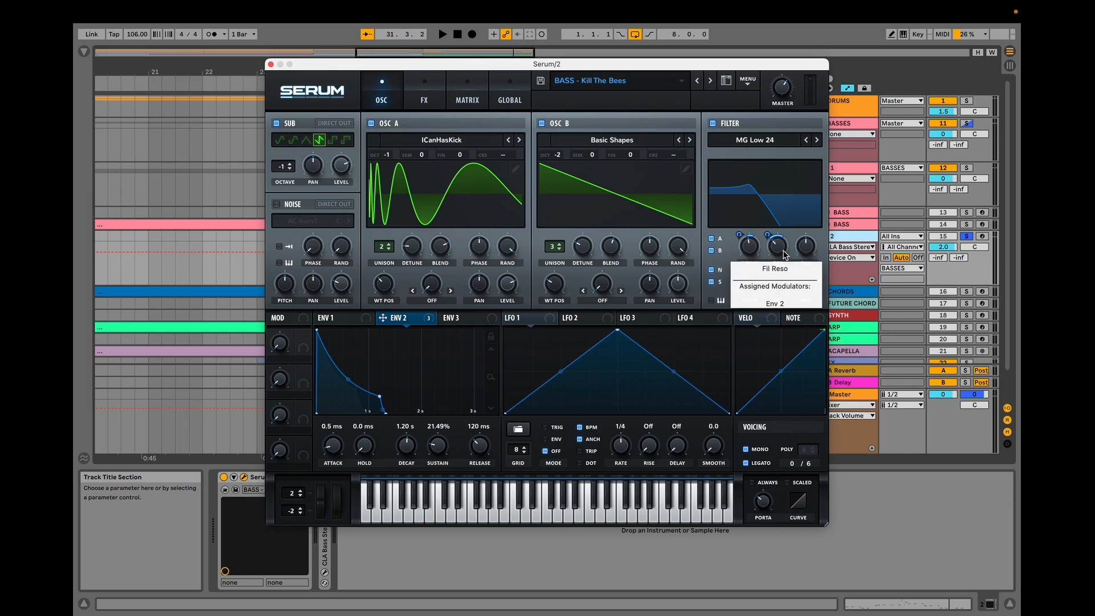
key("space")
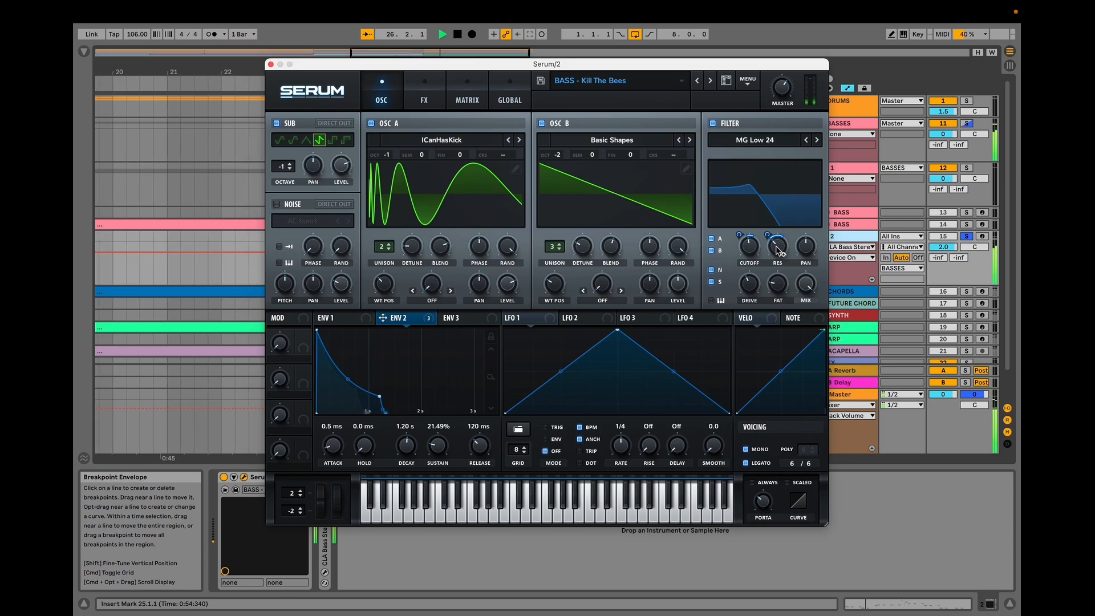
left_click(428, 104)
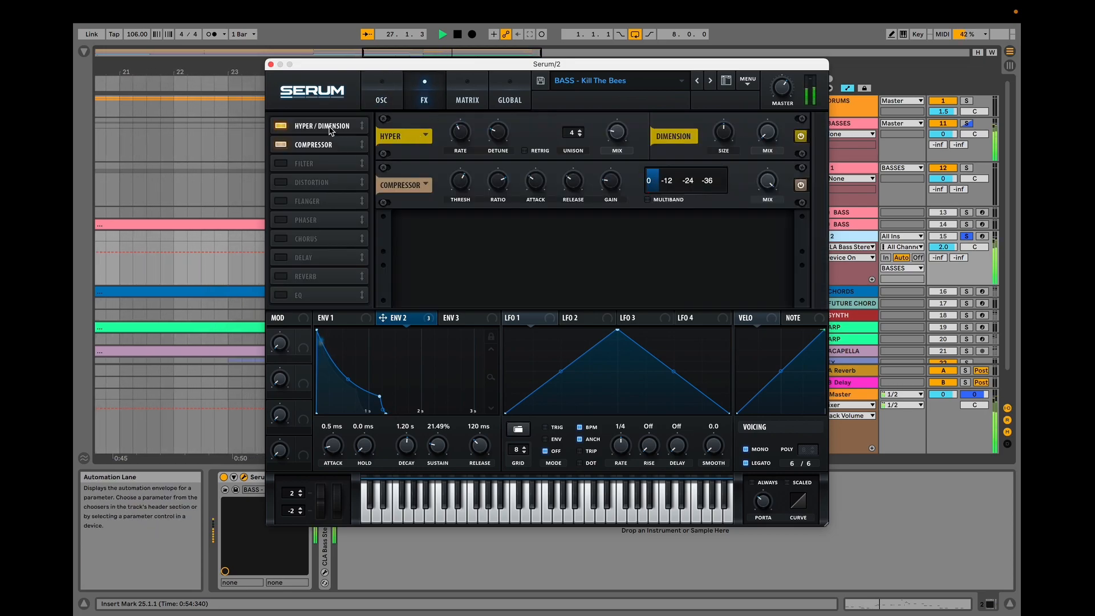
left_click(382, 98)
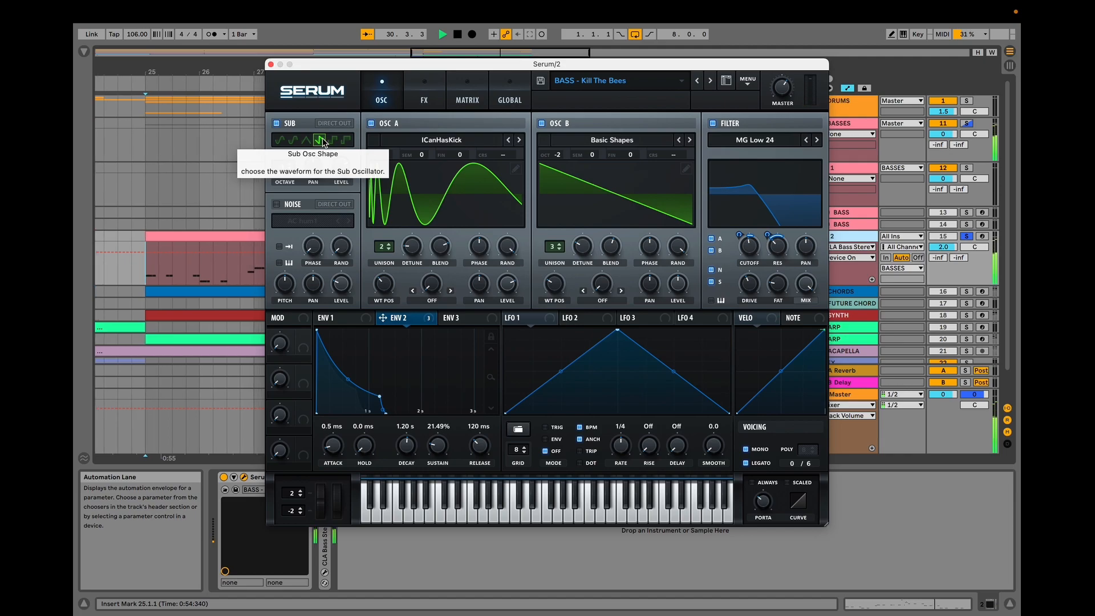
key("space")
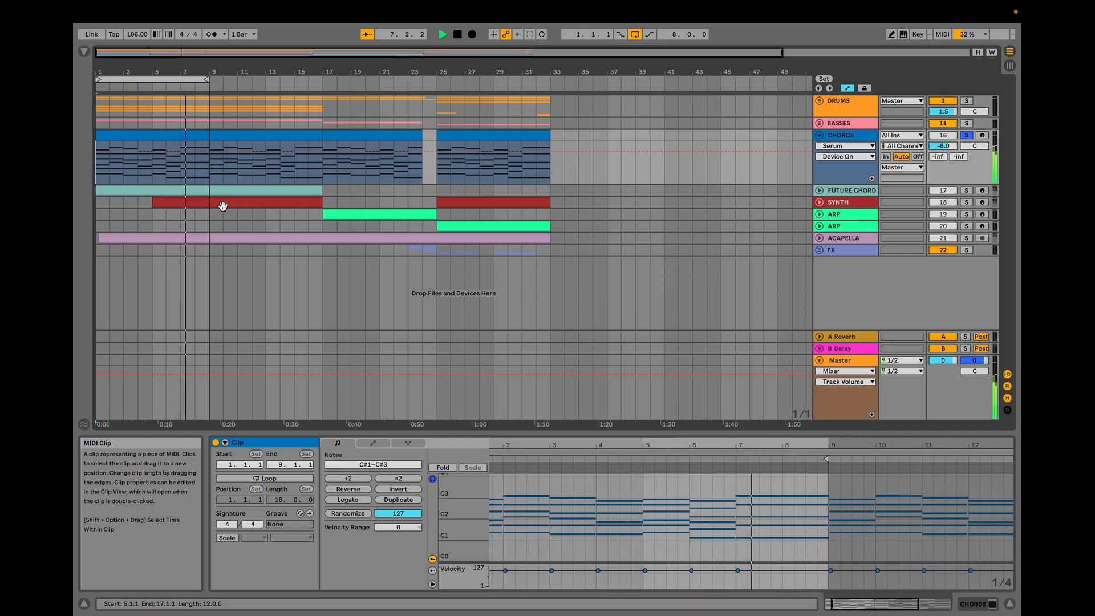
Open Serum from the CHORDS track and examine Envelope 2 and the destinations of LFO 1.
left_click(761, 132)
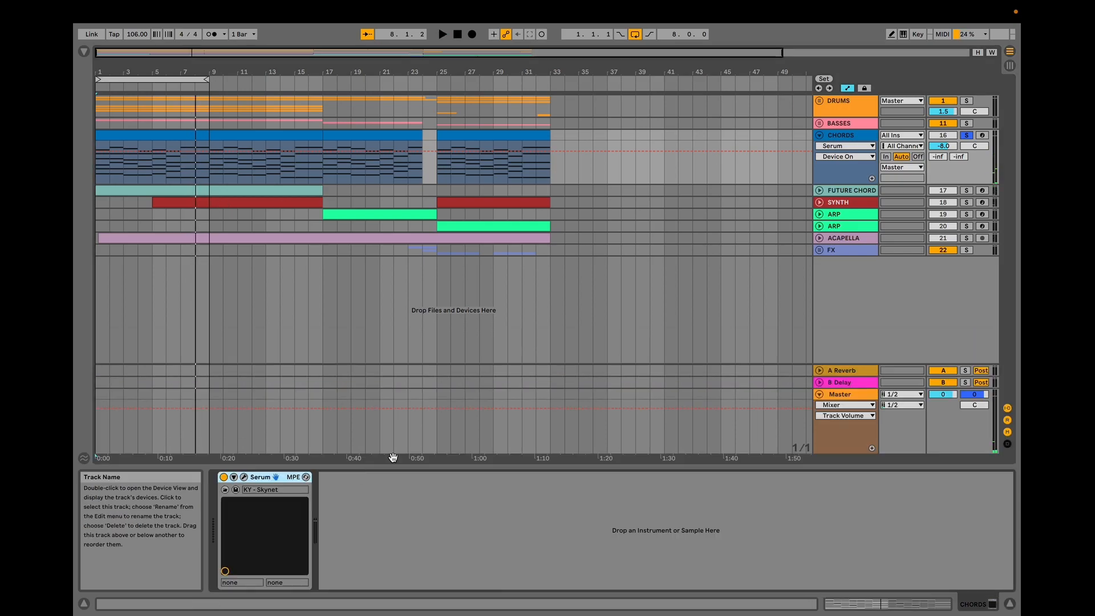
left_click(244, 478)
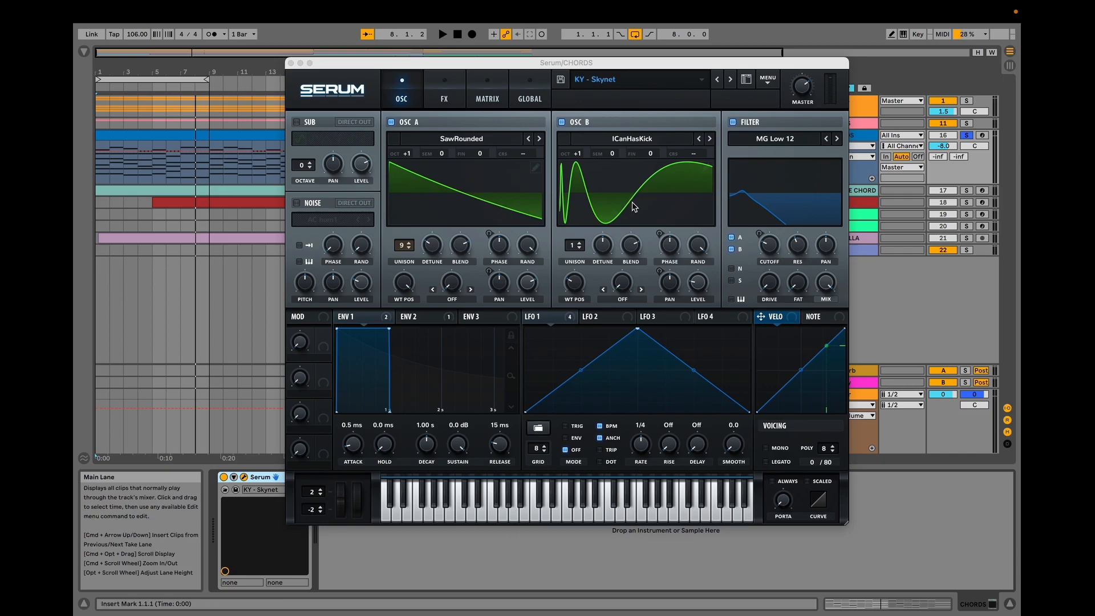
left_click(419, 316)
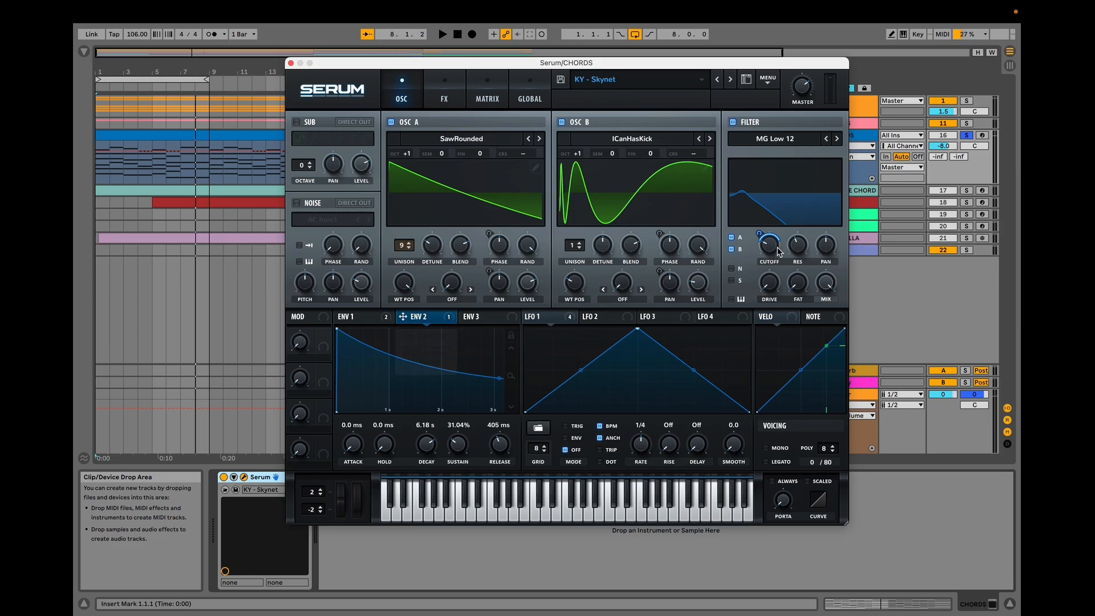
left_click(566, 319)
mouse_move(571, 324)
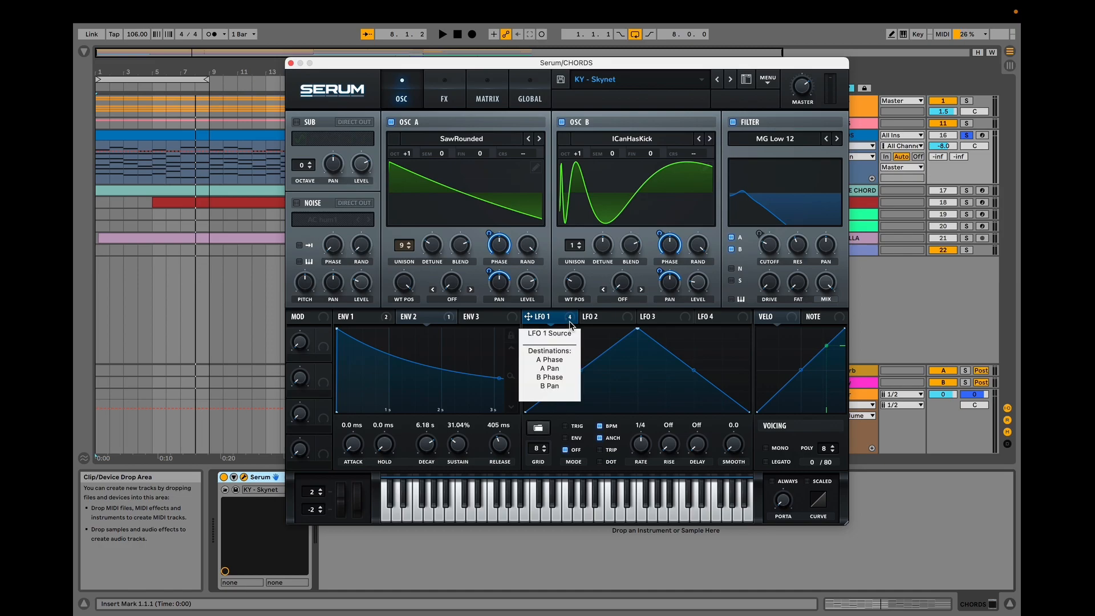
mouse_move(504, 246)
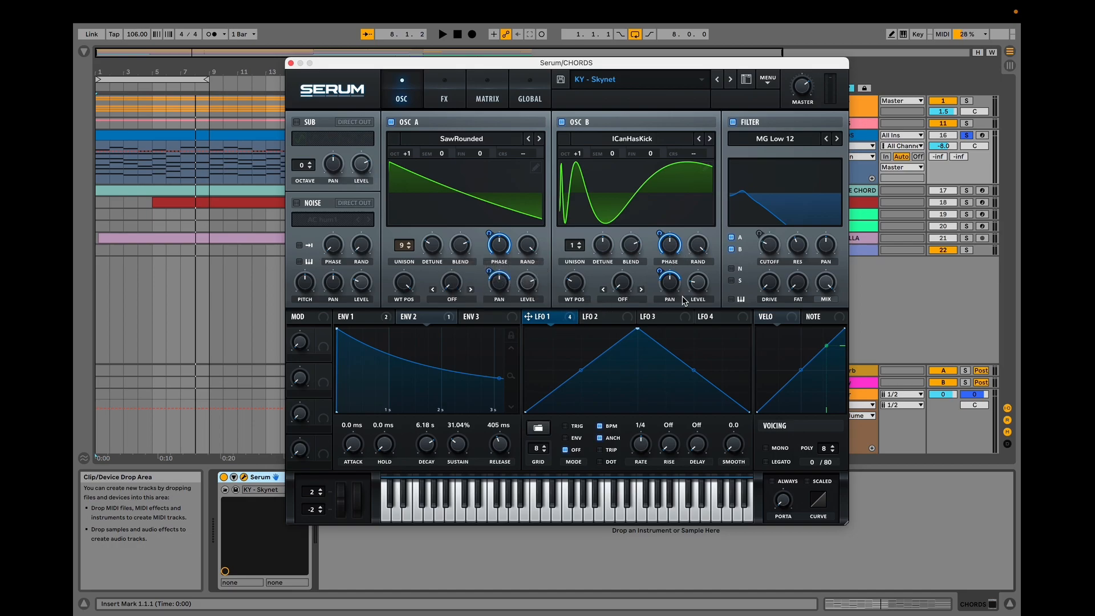
Turn off the Chorus in the CHORDS track's Serum effects and move the Compressor directly below Distortion.
left_click(444, 98)
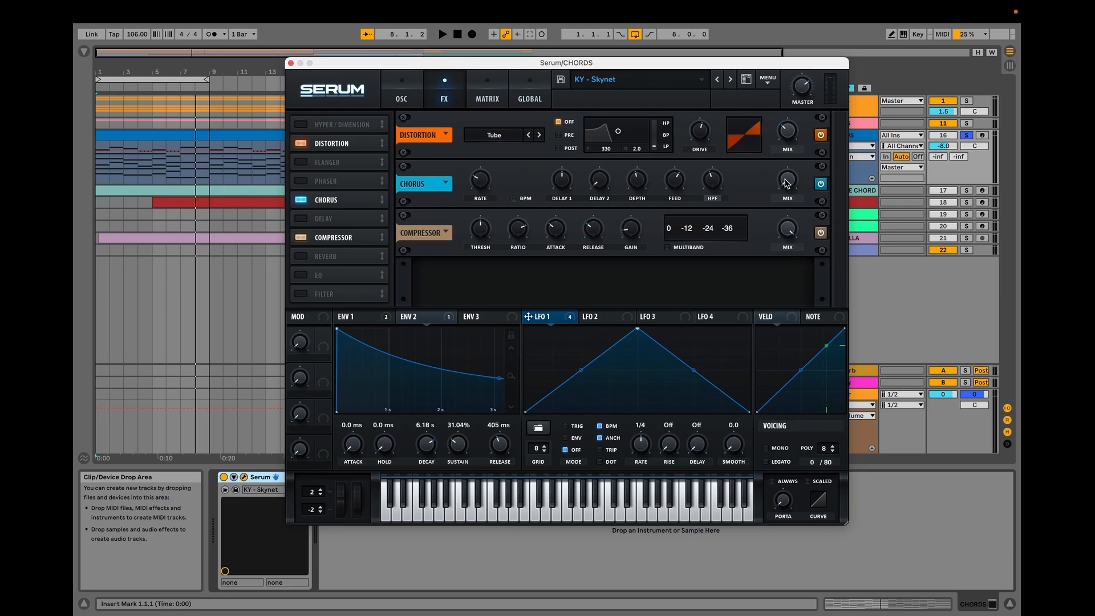
left_click(302, 200)
left_click_drag(323, 235, 342, 156)
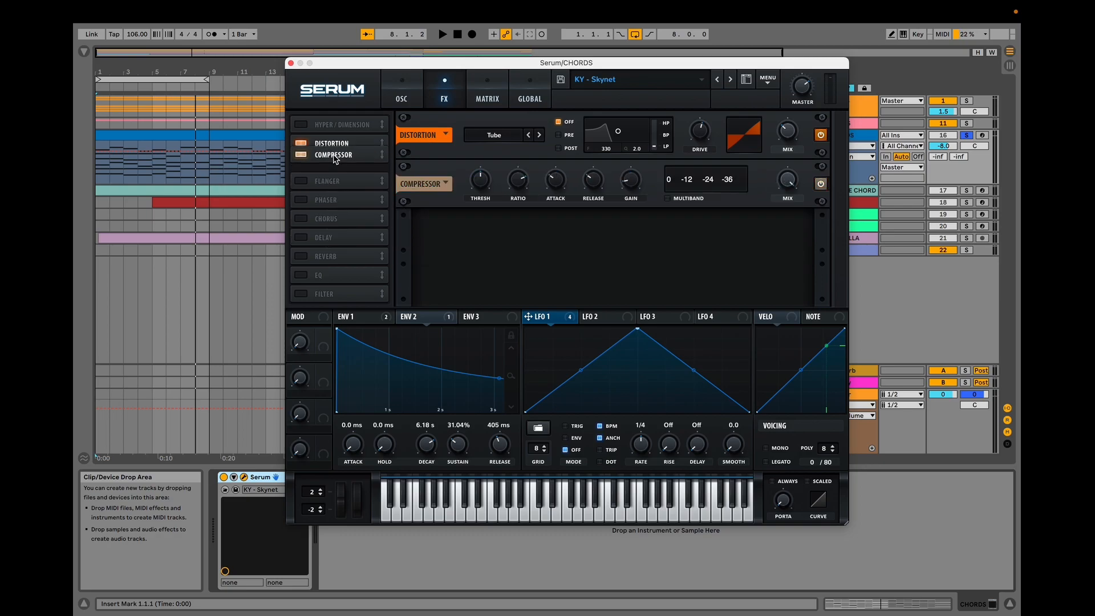
Play the chords from the start with Serum's oscillators showing, and close the plug-in window.
left_click(399, 97)
key("space")
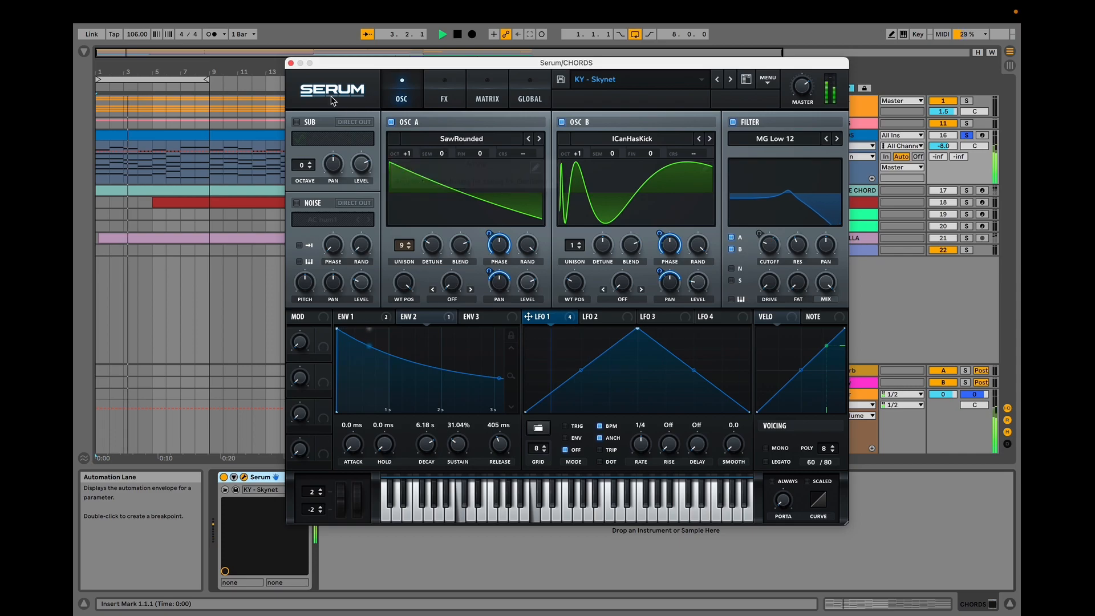
left_click(291, 64)
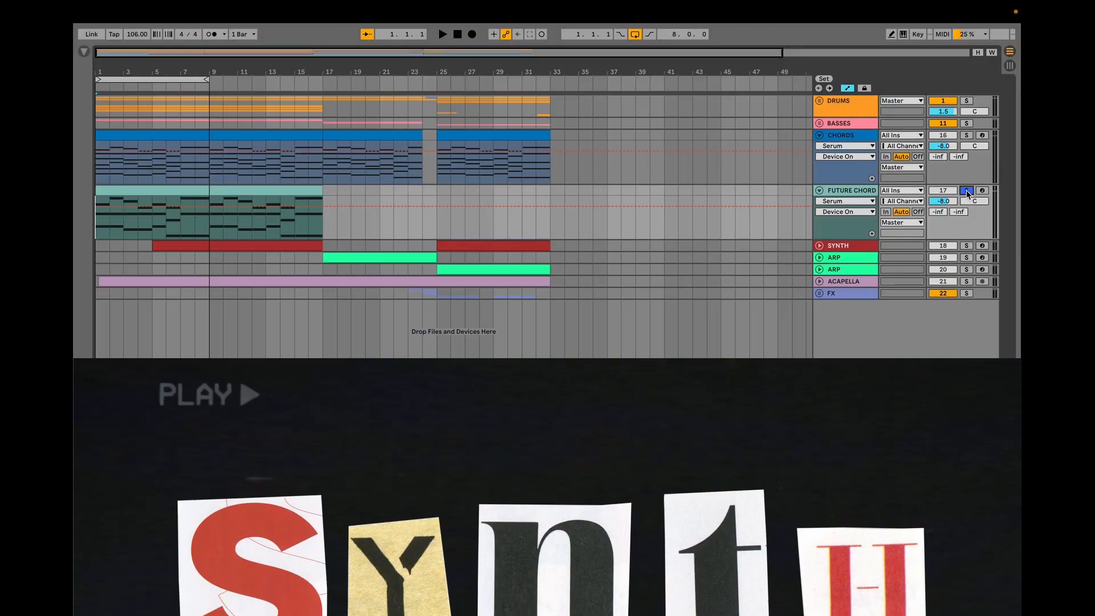
Solo the FUTURE CHORDS track, play it, and open its Serum to check the shape and destinations of LFO 2.
left_click(966, 190)
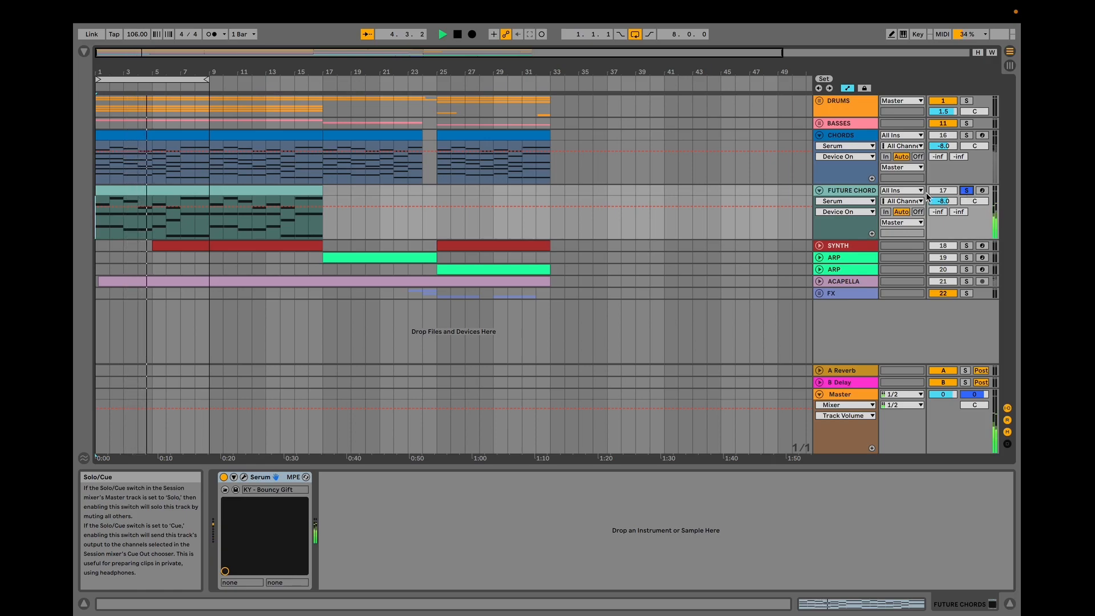
left_click(239, 482)
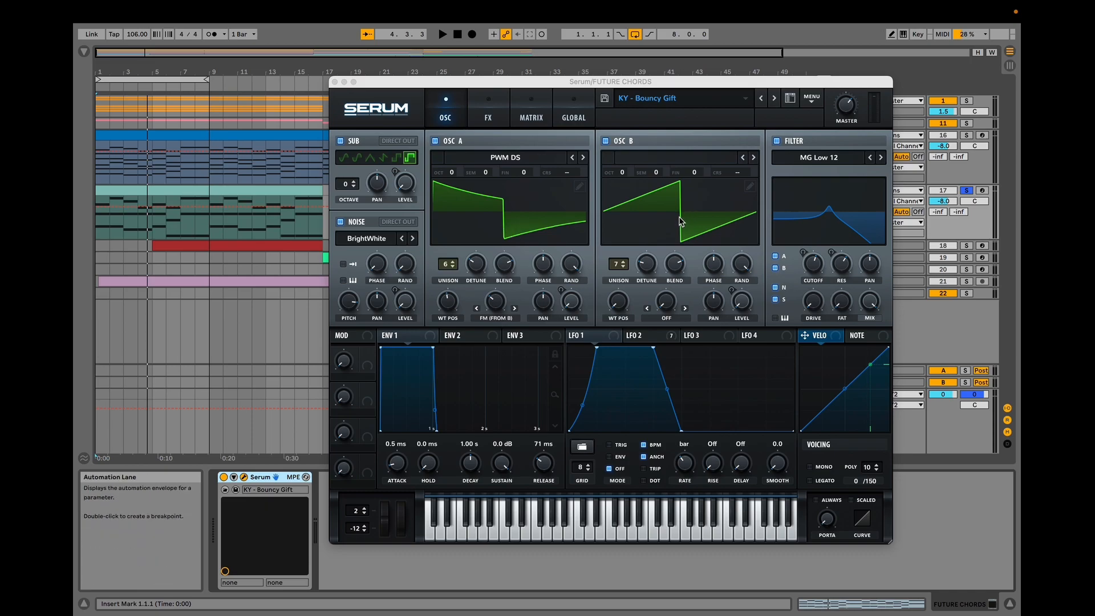
left_click(666, 337)
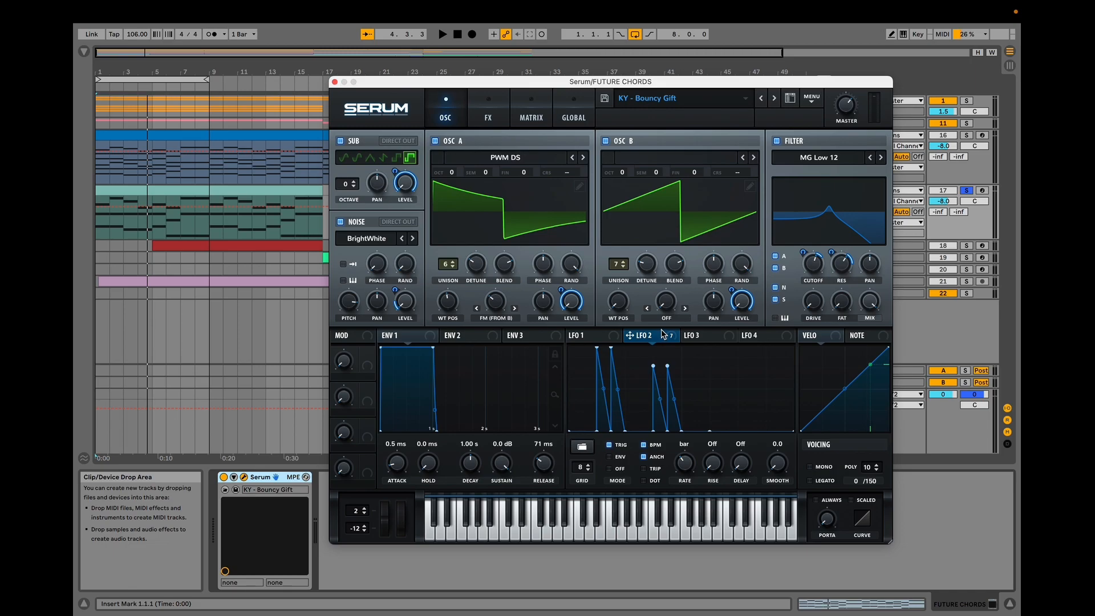
mouse_move(676, 340)
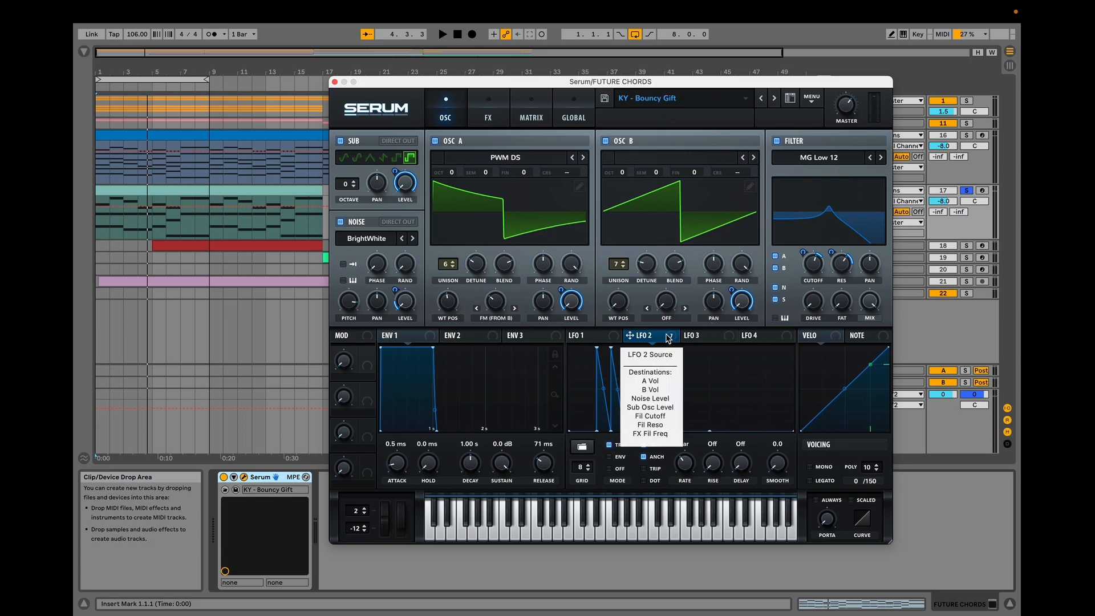
Examine the FUTURE CHORDS Serum effects, including the filter cutoff's assigned modulator, while playing the part from the start.
left_click(506, 119)
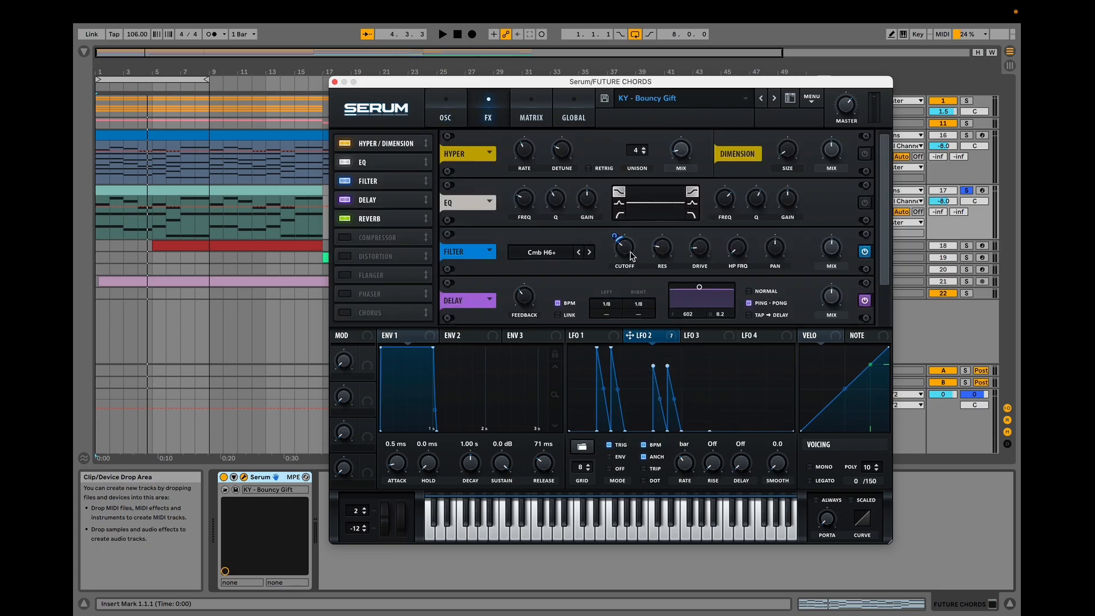
mouse_move(632, 257)
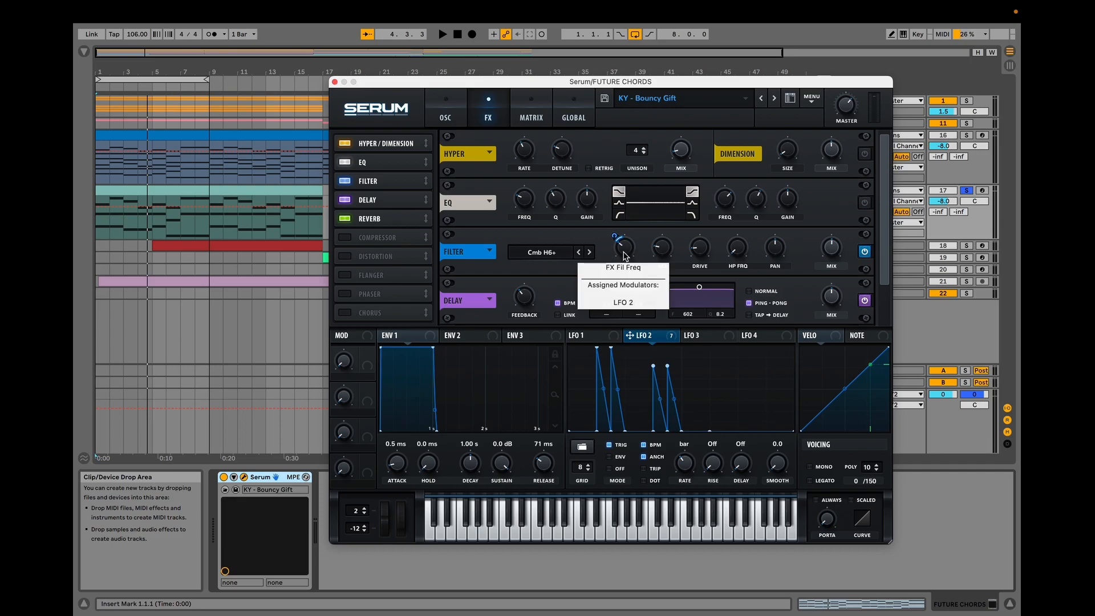
left_click(101, 228)
key("space")
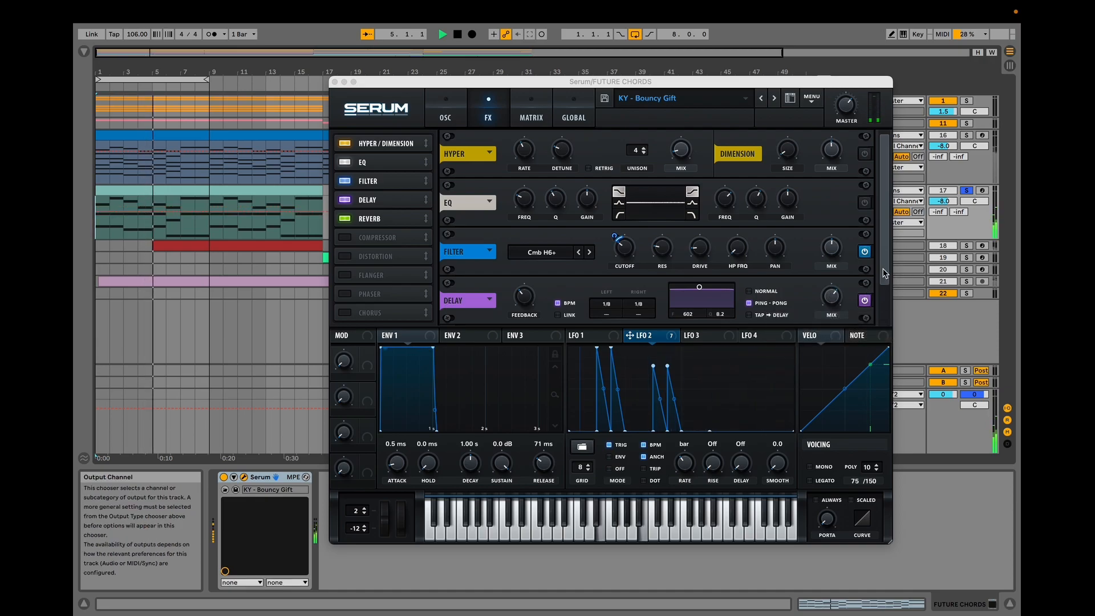
scroll(882, 268, "down", 2)
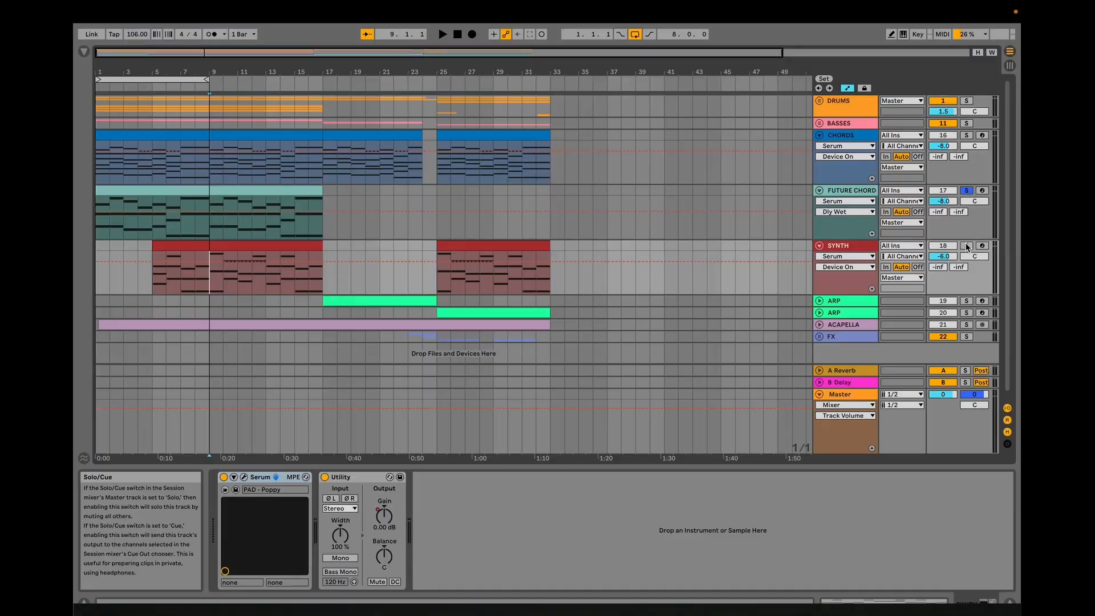
Solo the SYNTH track, play it, and open its Serum to check the portamento control.
left_click(966, 245)
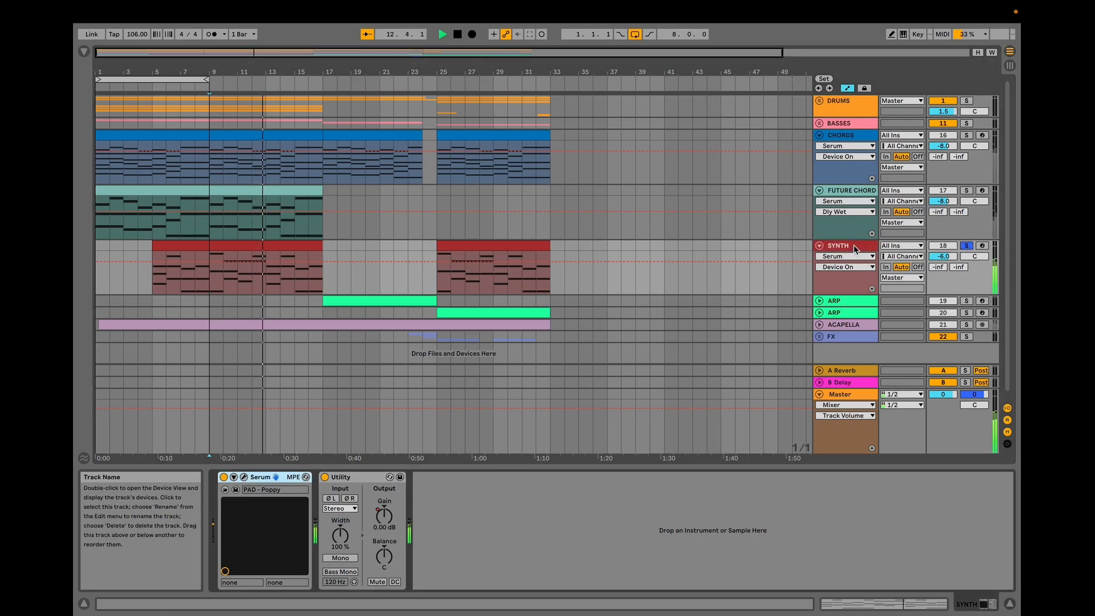
left_click(246, 478)
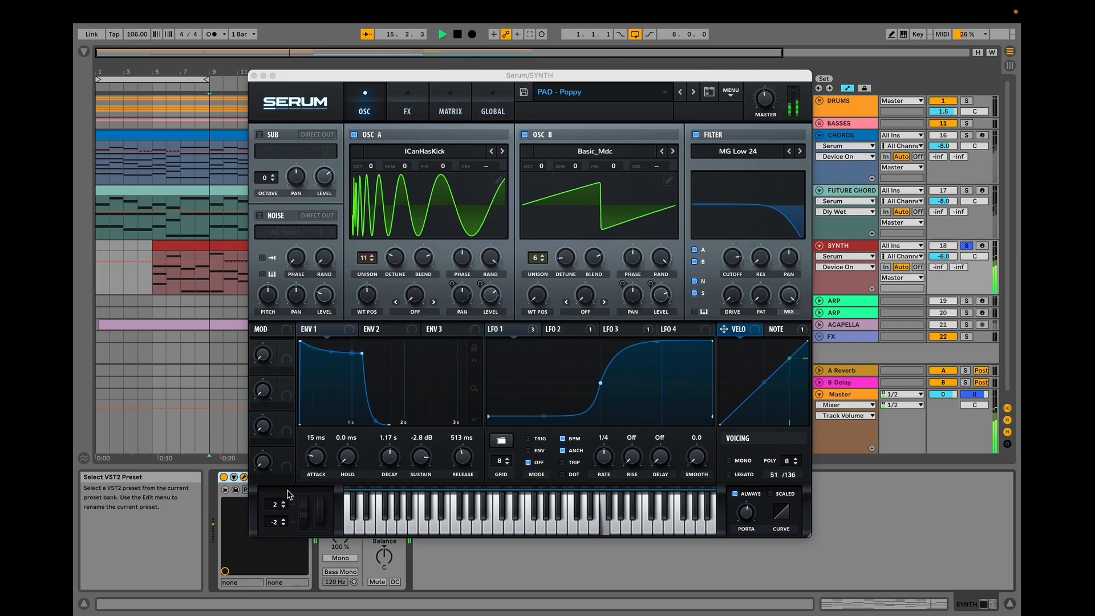
key("space")
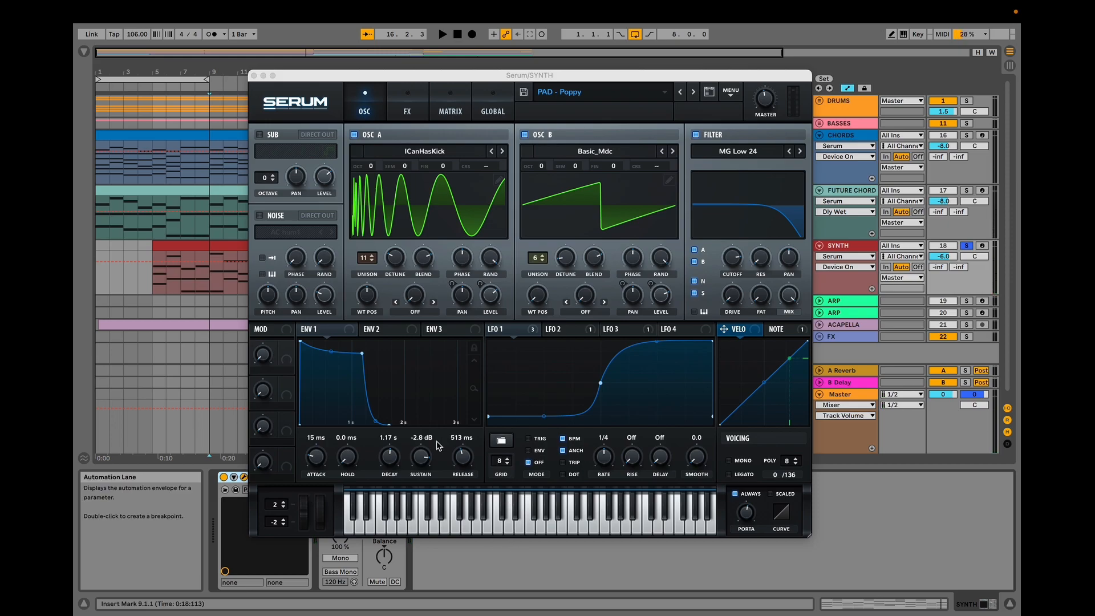
left_click(749, 515)
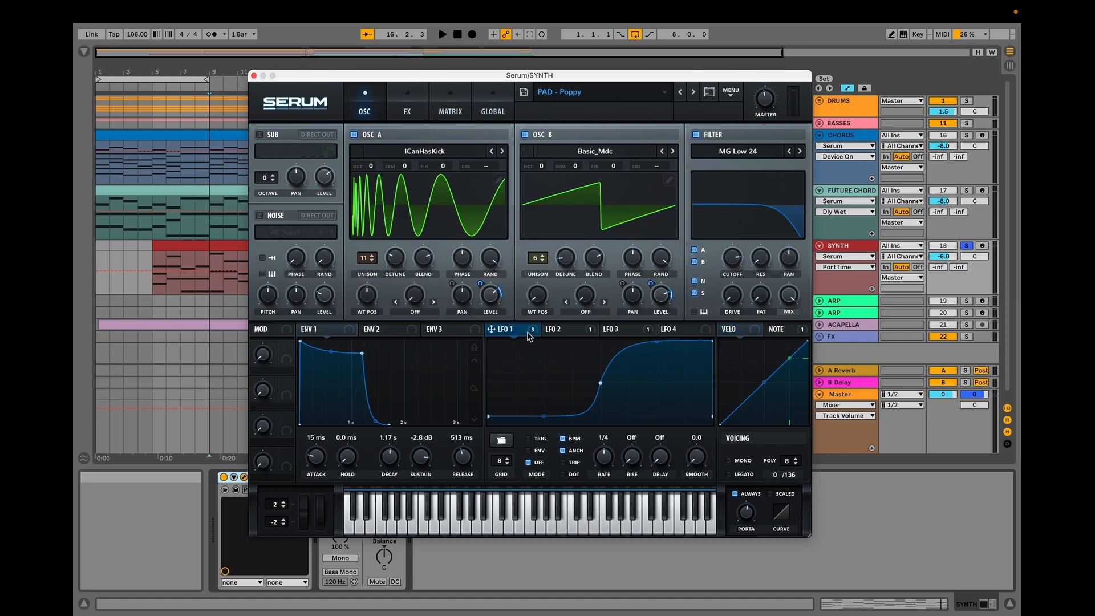
Examine the destinations of LFO 1, LFO 2 and LFO 3 and the active effects in the SYNTH track's Serum.
mouse_move(531, 331)
left_click(577, 331)
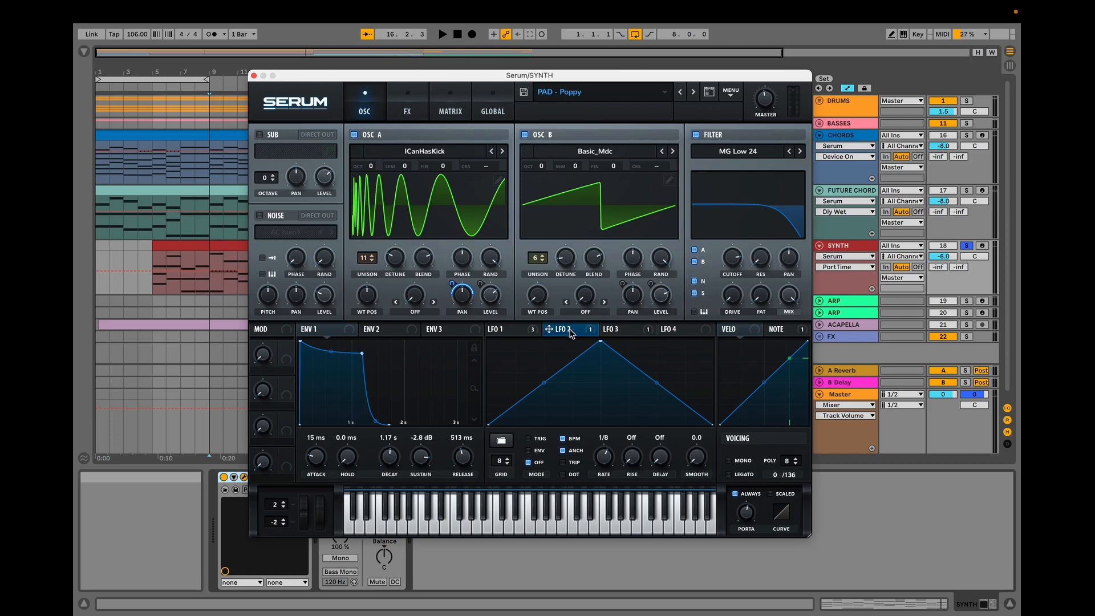
left_click(618, 329)
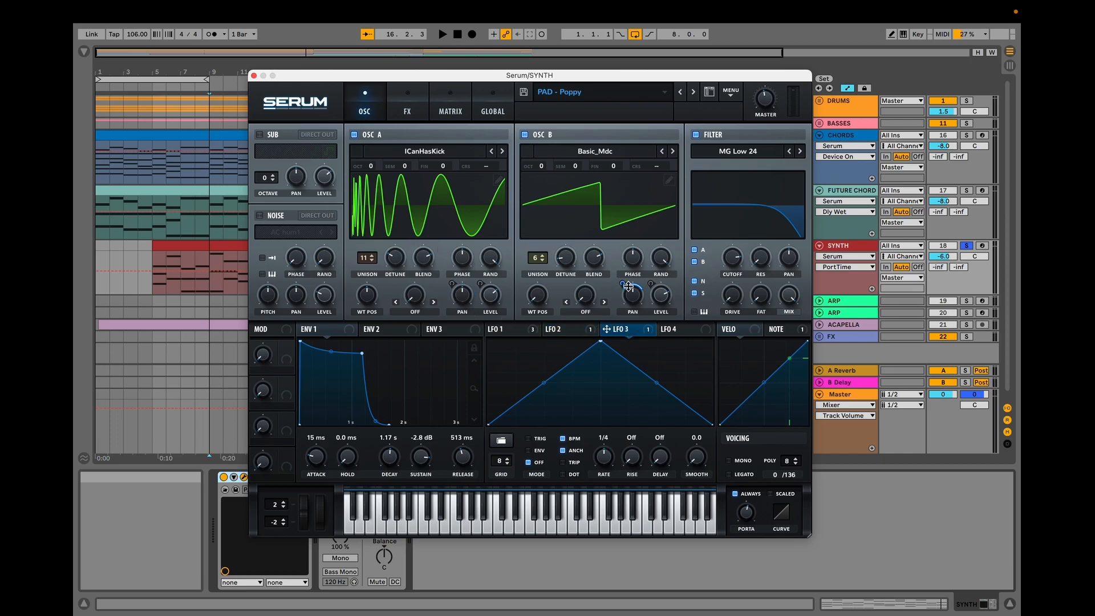
left_click(407, 112)
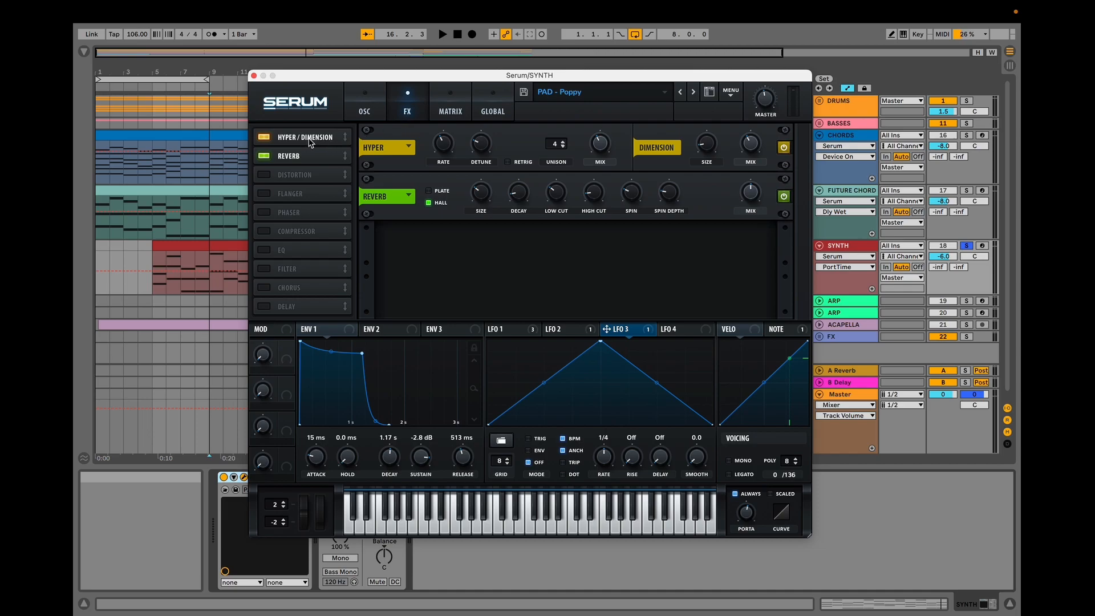
Play the SYNTH part with LFO 1 showing, compare the sound with Serum's filter off and on, and close the plug-in window.
left_click(366, 112)
key("space")
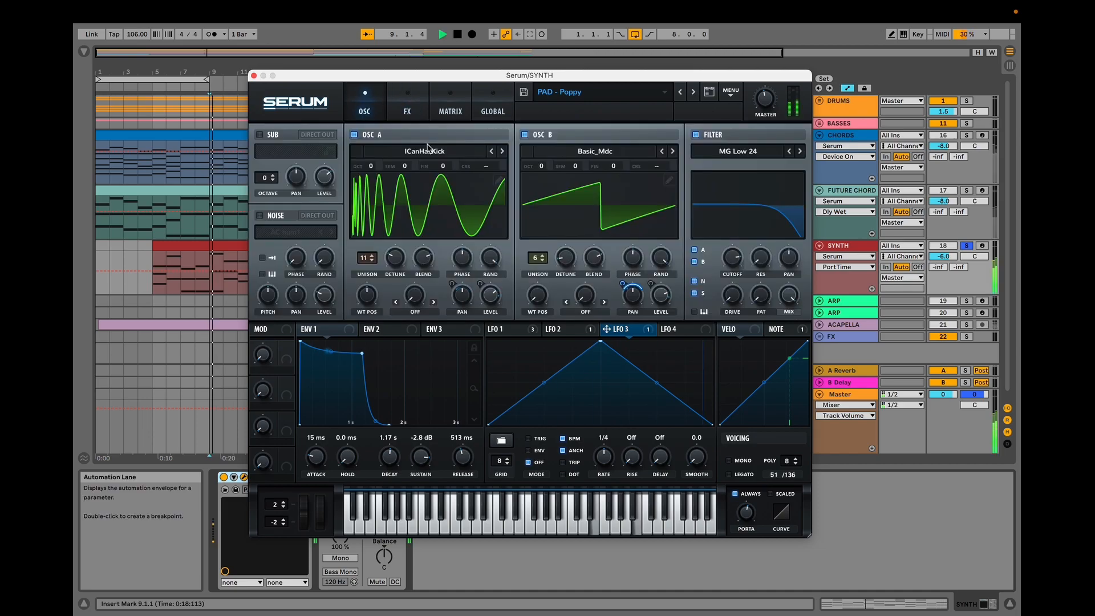
left_click(502, 330)
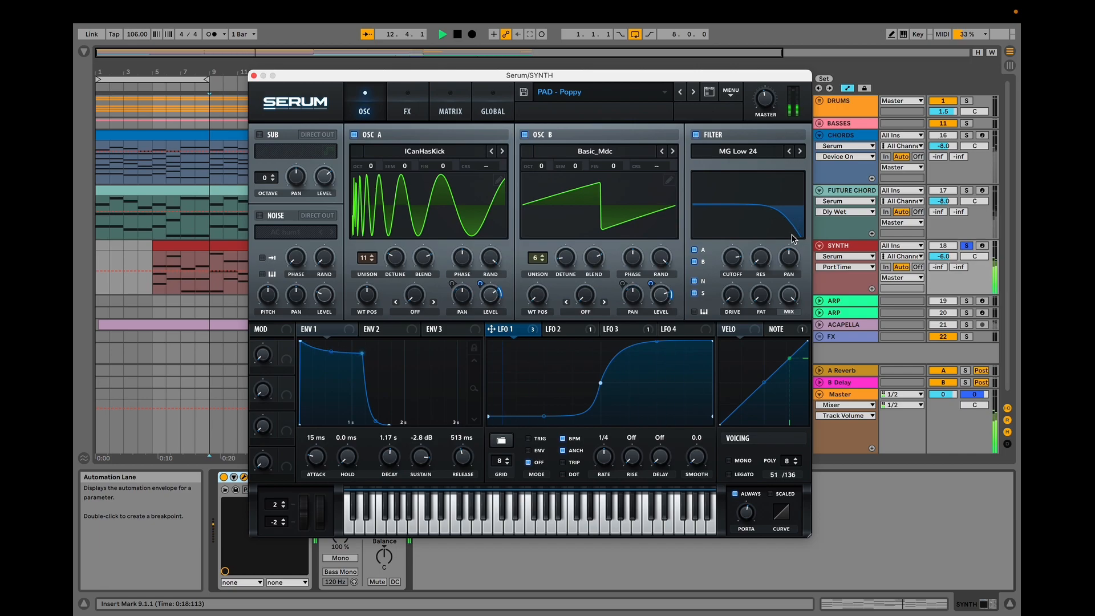
left_click(695, 135)
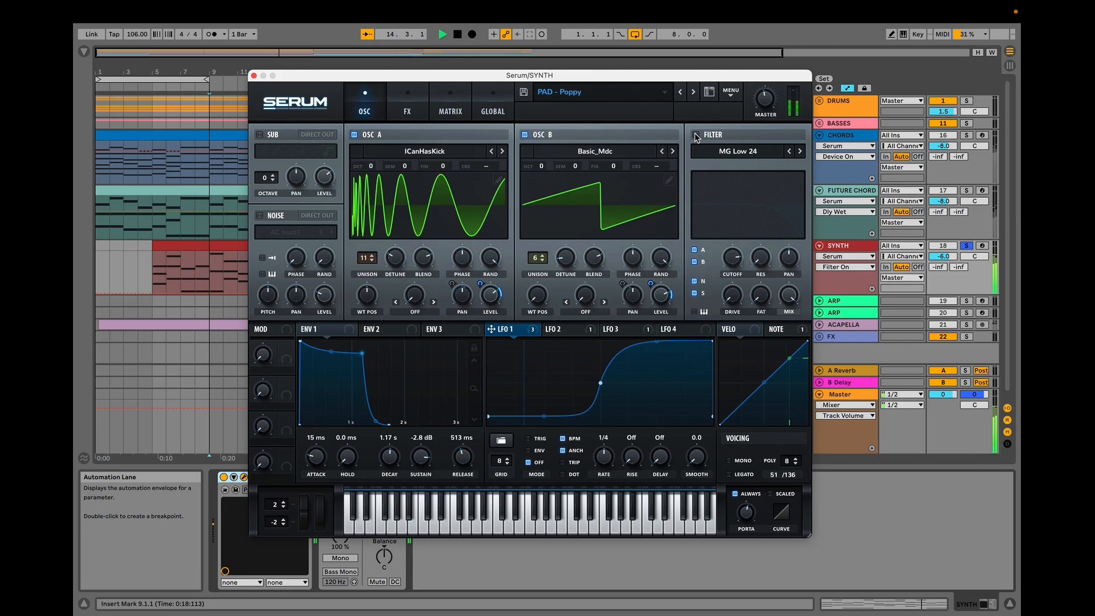
left_click(696, 135)
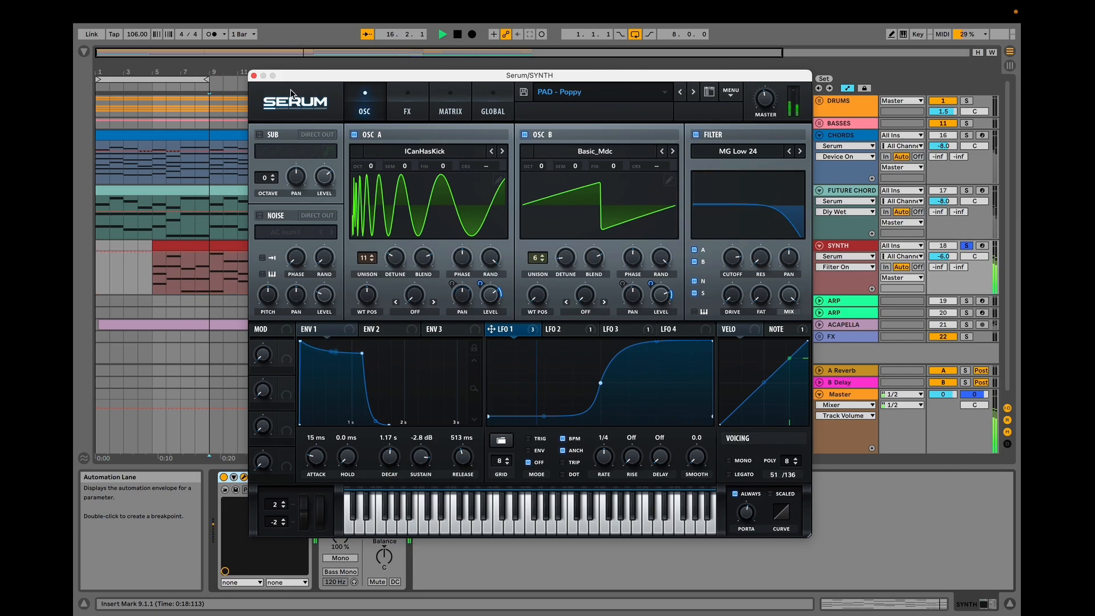
left_click(254, 76)
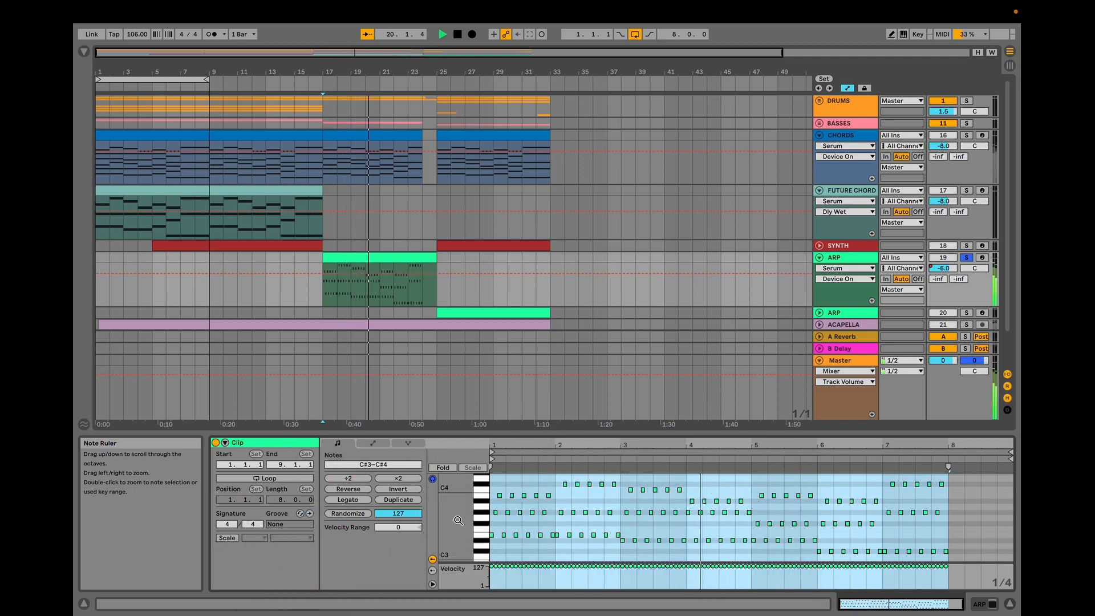
Unfold the second ARP track to view its clip notes, and stop the playback.
left_click(819, 313)
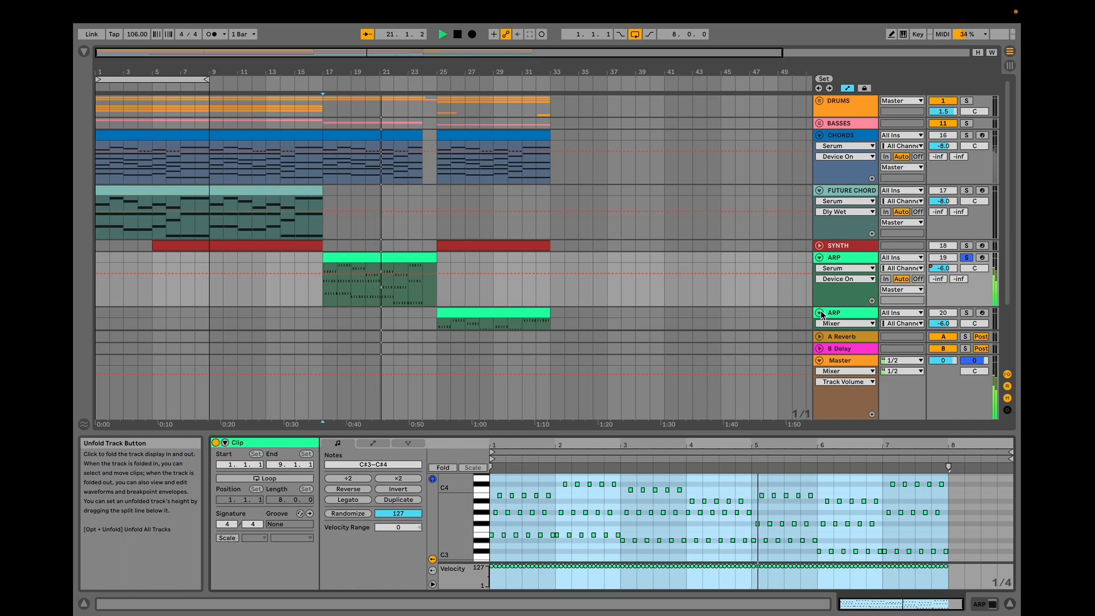
scroll(820, 310, "down", 3)
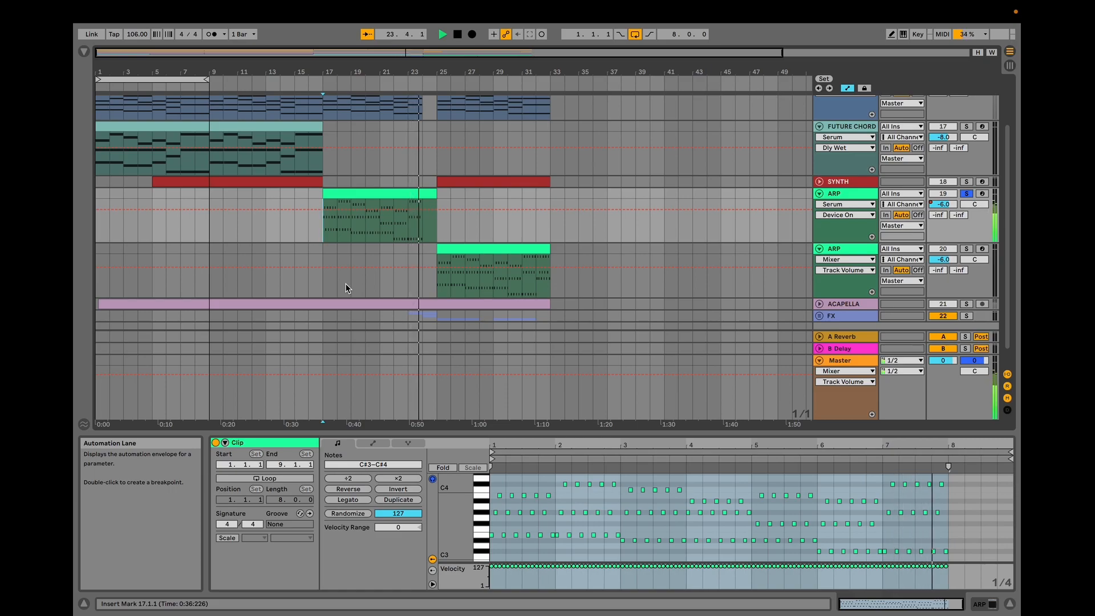
key("space")
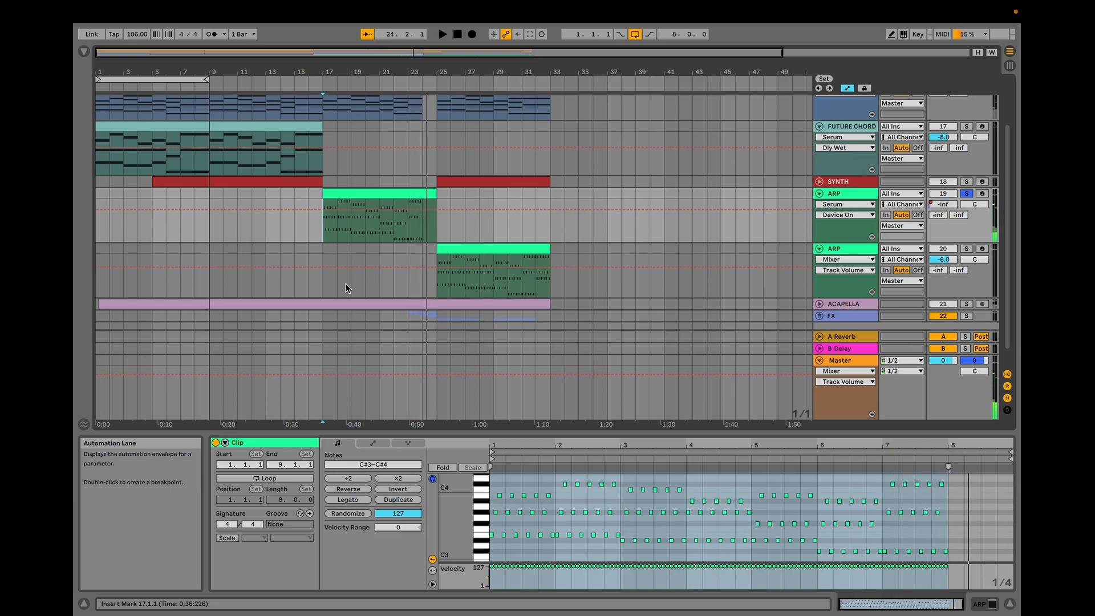
Show the first ARP track's devices and track volume automation, and open its Serum.
double_click(858, 193)
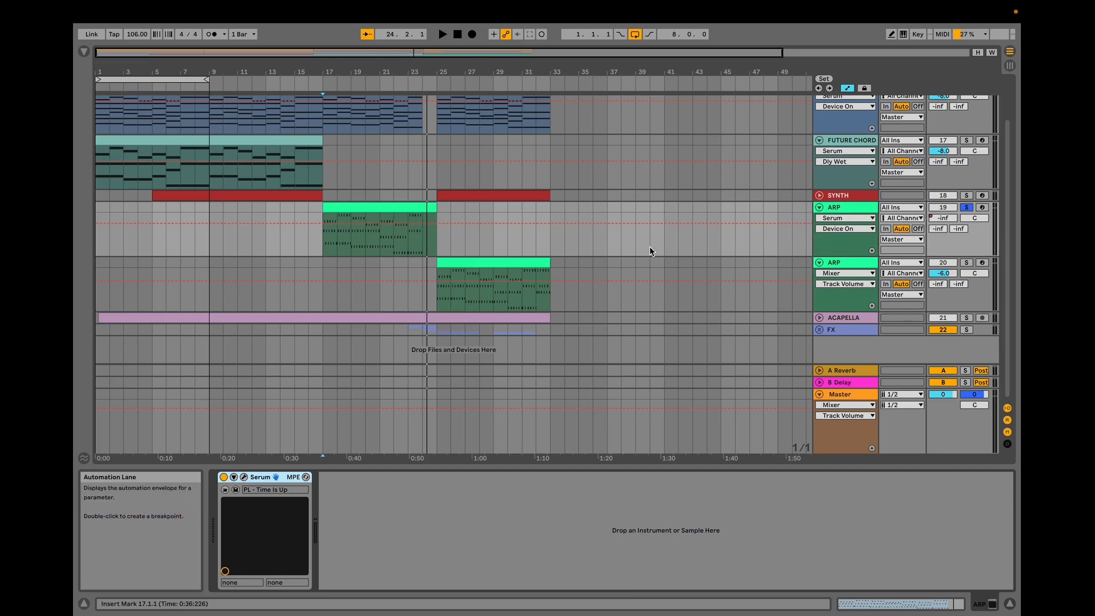
left_click(942, 218)
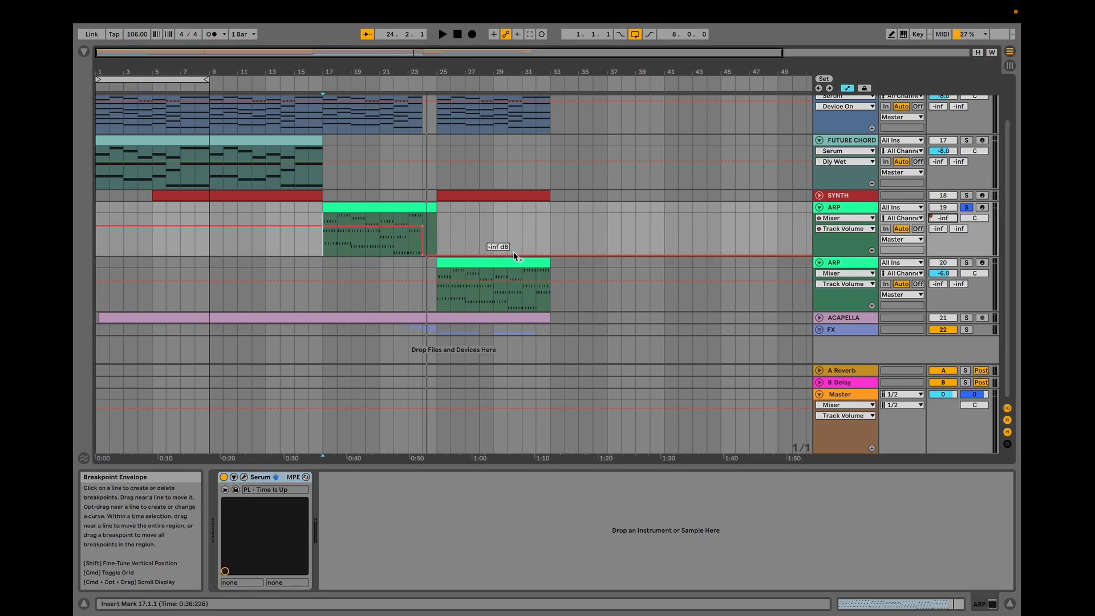
left_click_drag(528, 0, 507, 83)
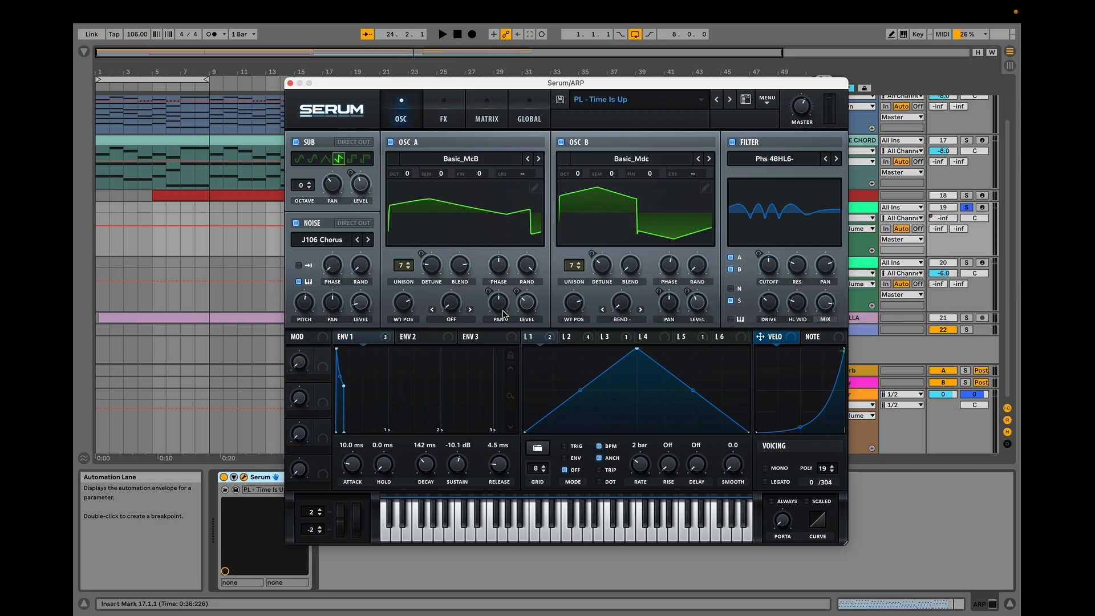
Set the decay of Envelope 1 in the ARP Serum to 97 ms while playing the part from bar 17.
left_click(386, 341)
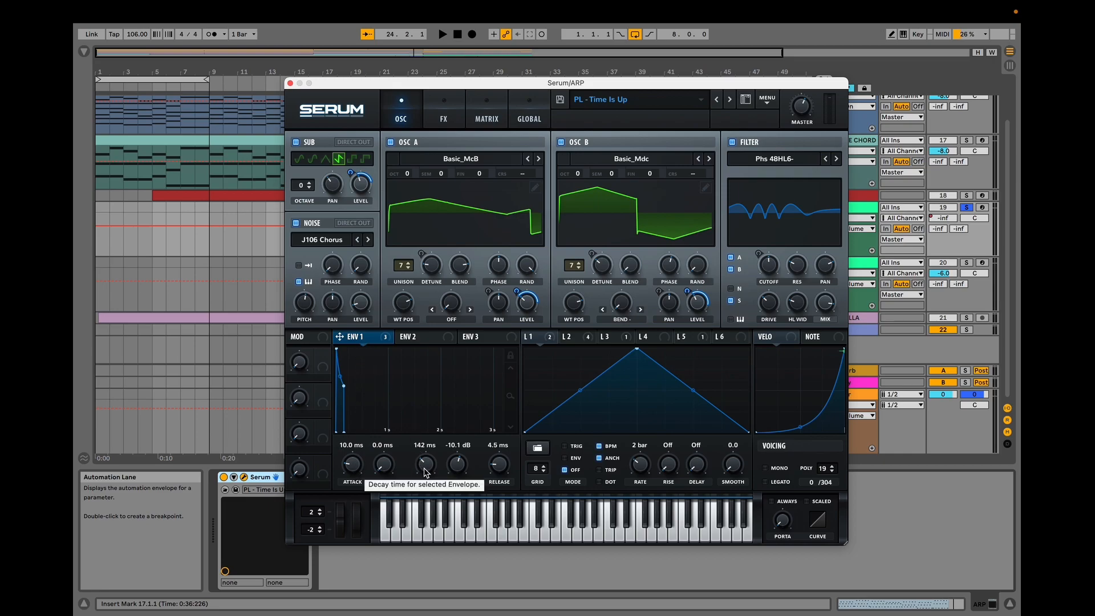
left_click_drag(448, 82, 364, 112)
left_click(326, 224)
key("space")
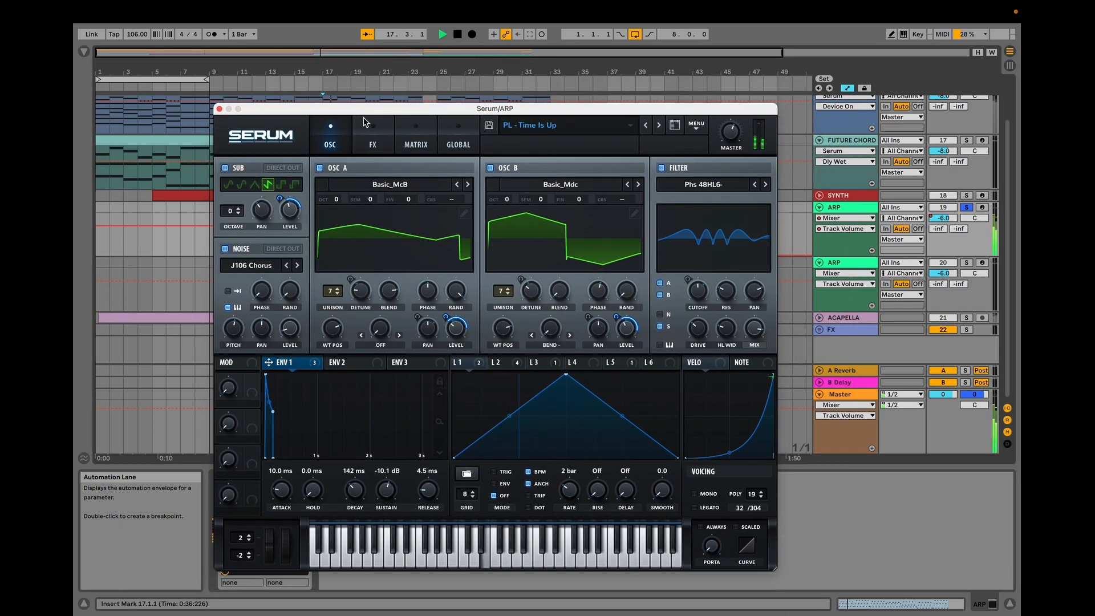
mouse_move(358, 490)
left_mouse_down()
mouse_move(367, 455)
mouse_move(354, 494)
left_mouse_up()
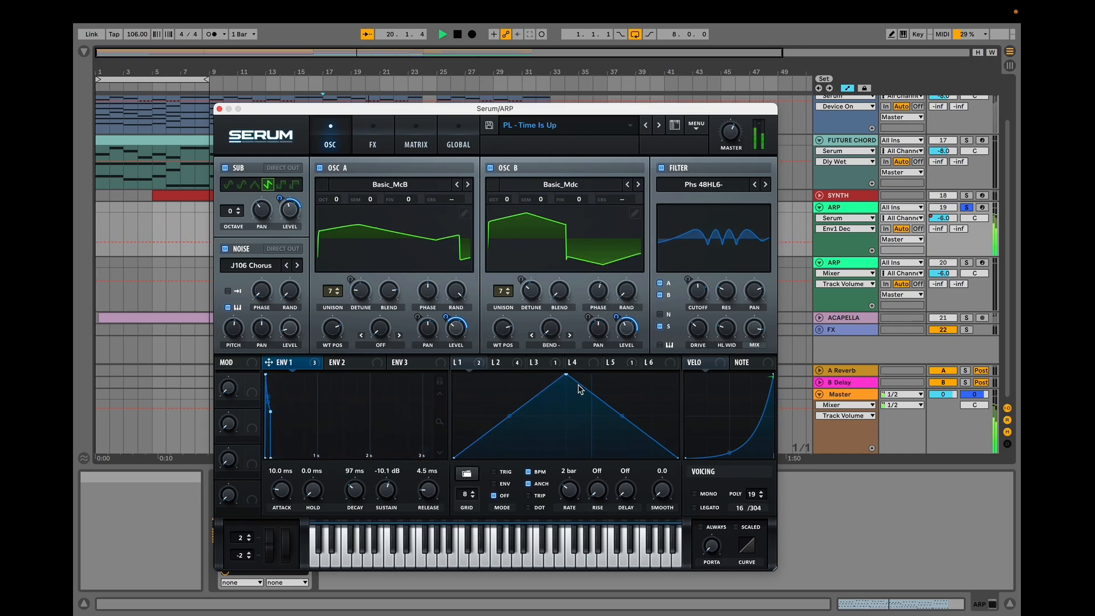
key("space")
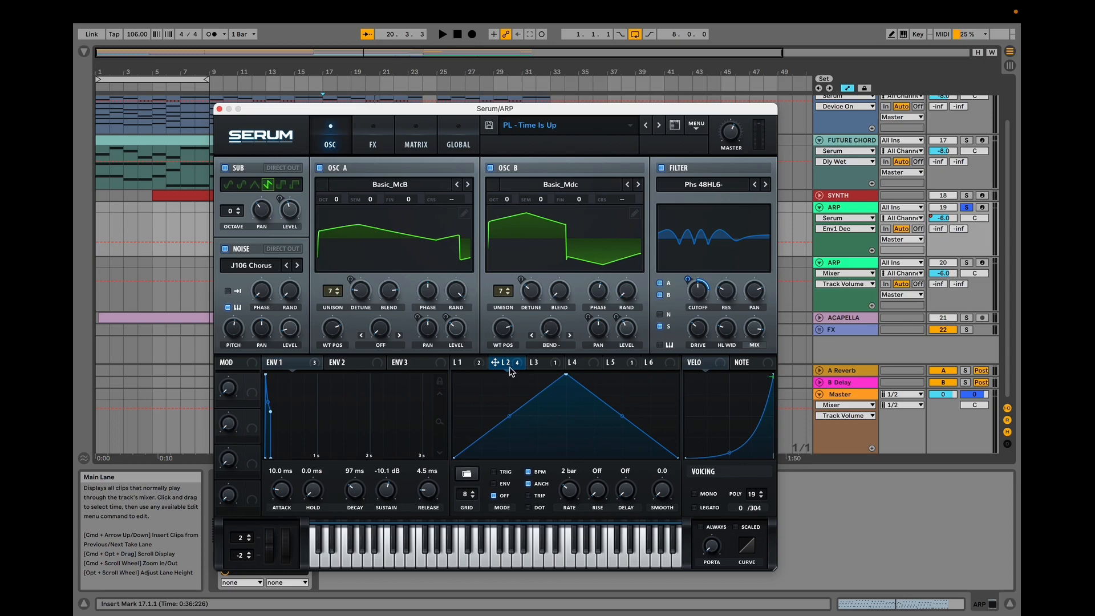
Examine which filter and effects controls LFO 2 modulates in the ARP Serum, and play the part with the effects showing.
mouse_move(511, 367)
mouse_move(705, 295)
left_click(372, 140)
scroll(764, 274, "down", 4)
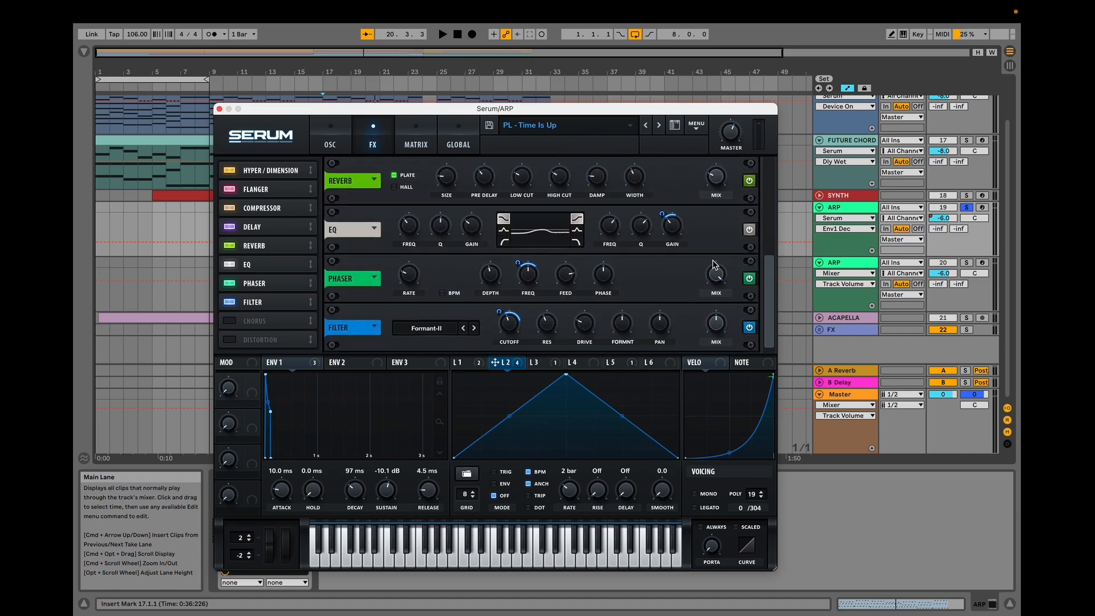
mouse_move(674, 237)
key("space")
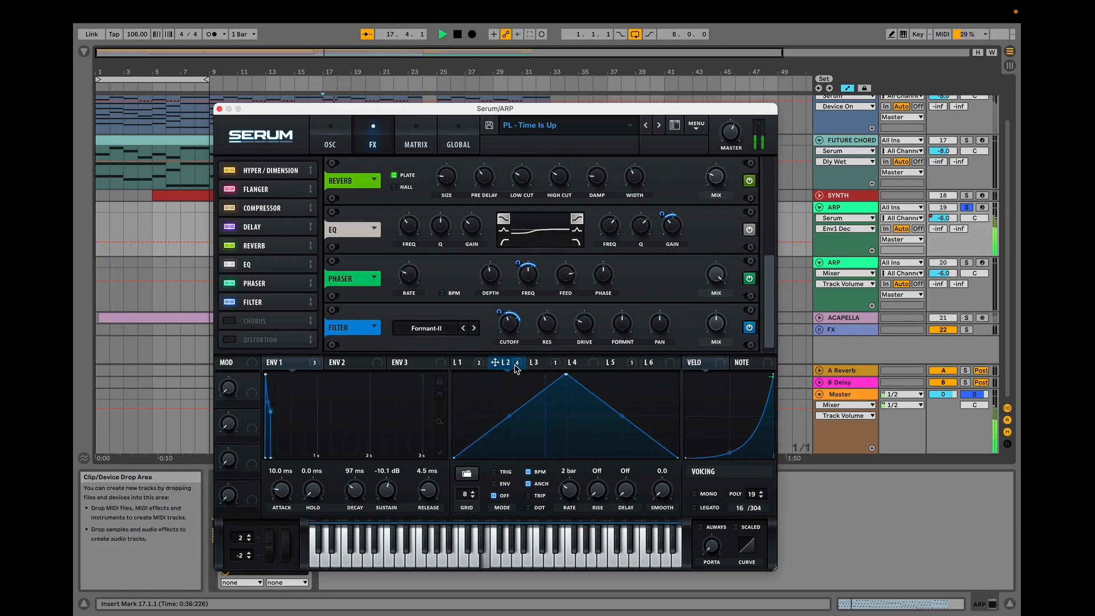
mouse_move(515, 368)
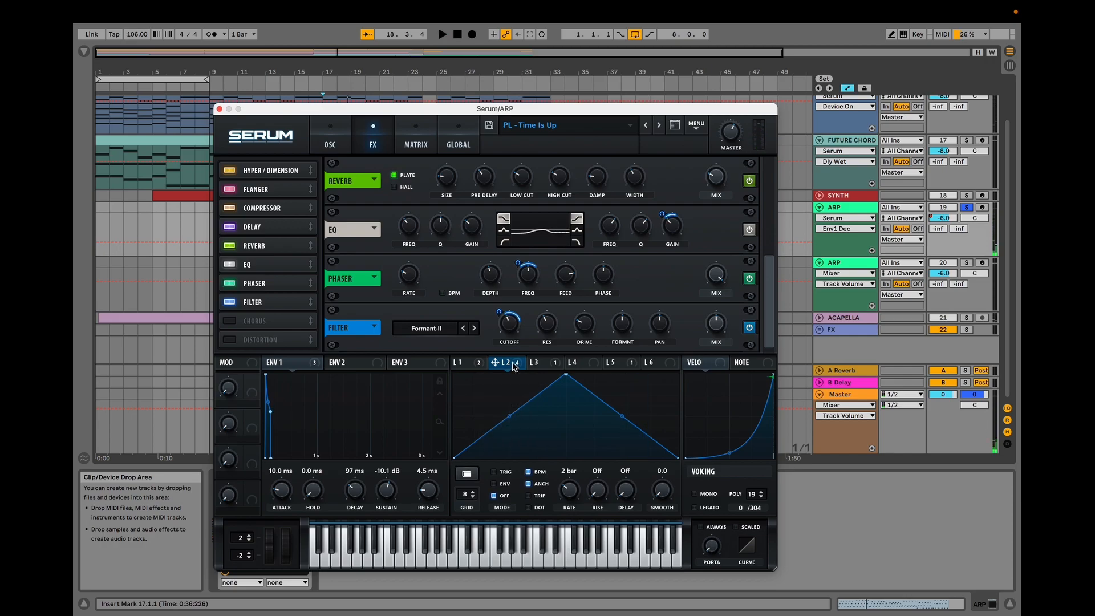
Bypass all destinations of LFO 2, play the arp from bar 17, and reactivate all destinations for comparison.
right_click(514, 365)
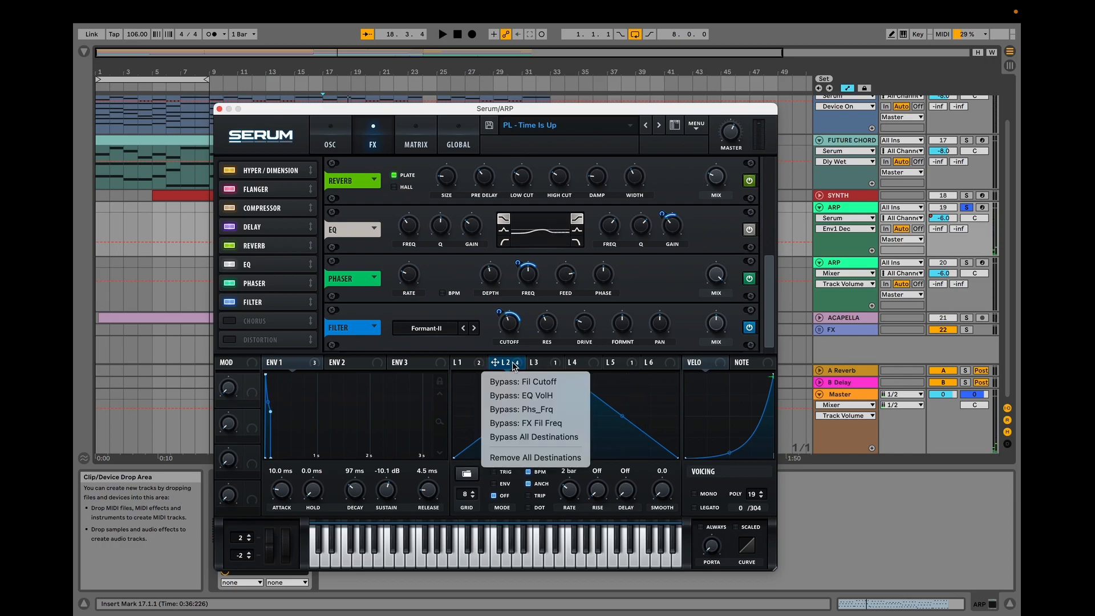
left_click(541, 437)
key("space")
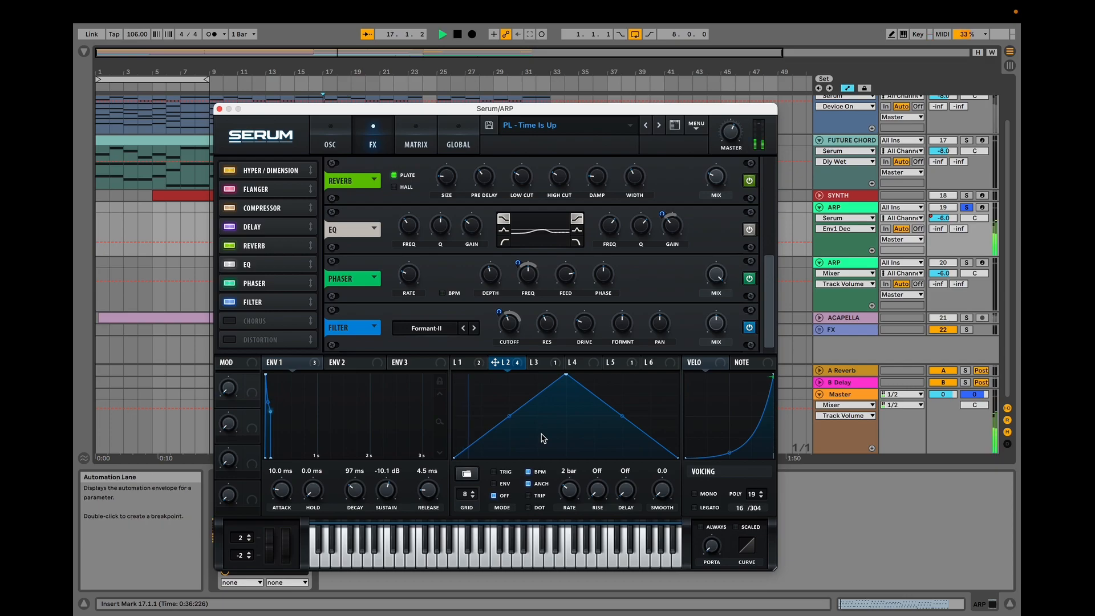
right_click(517, 368)
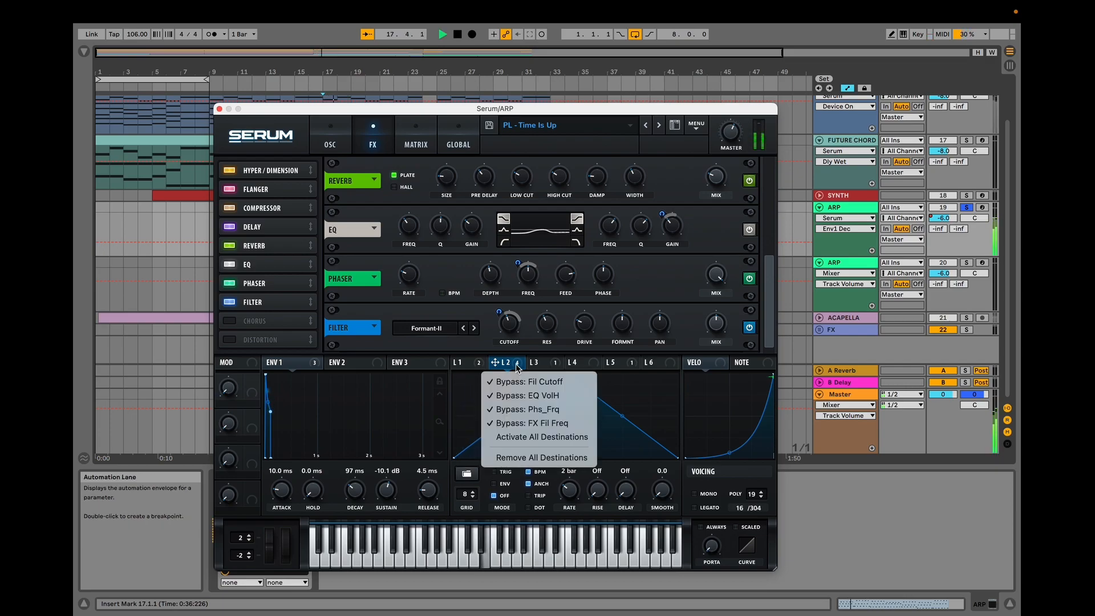
left_click(539, 437)
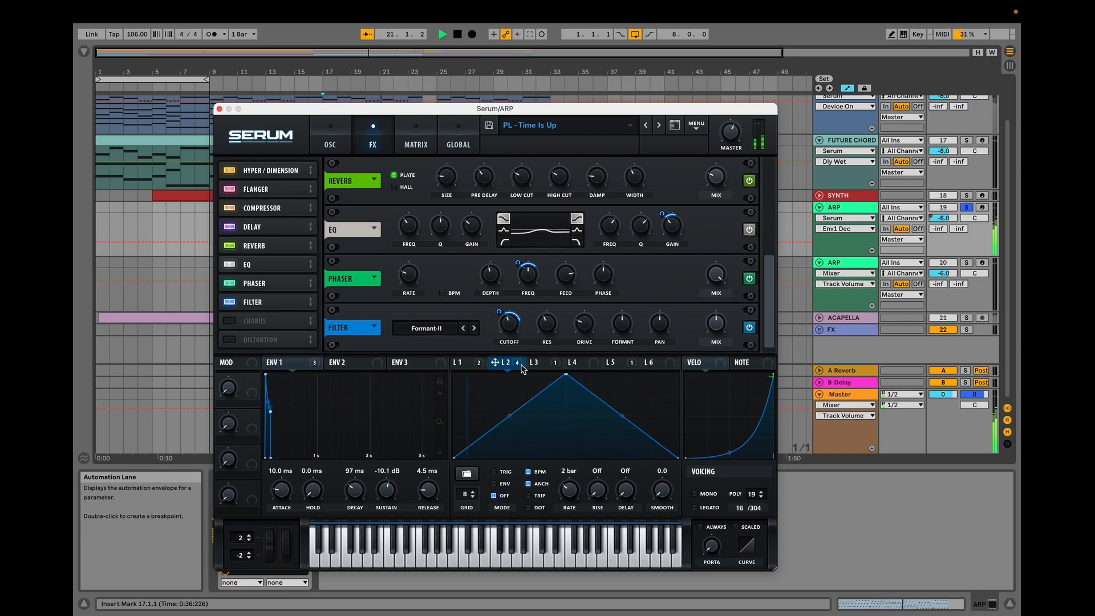
Stop the playback, close the ARP Serum window, and fold all tracks in the arrangement.
left_click(330, 139)
key("space")
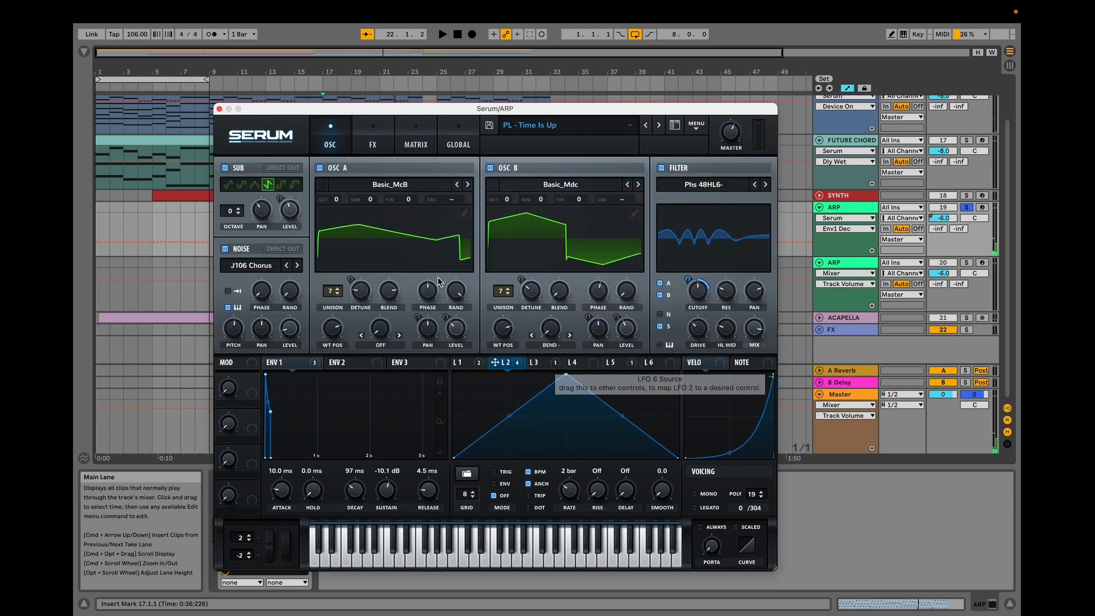
left_click(220, 109)
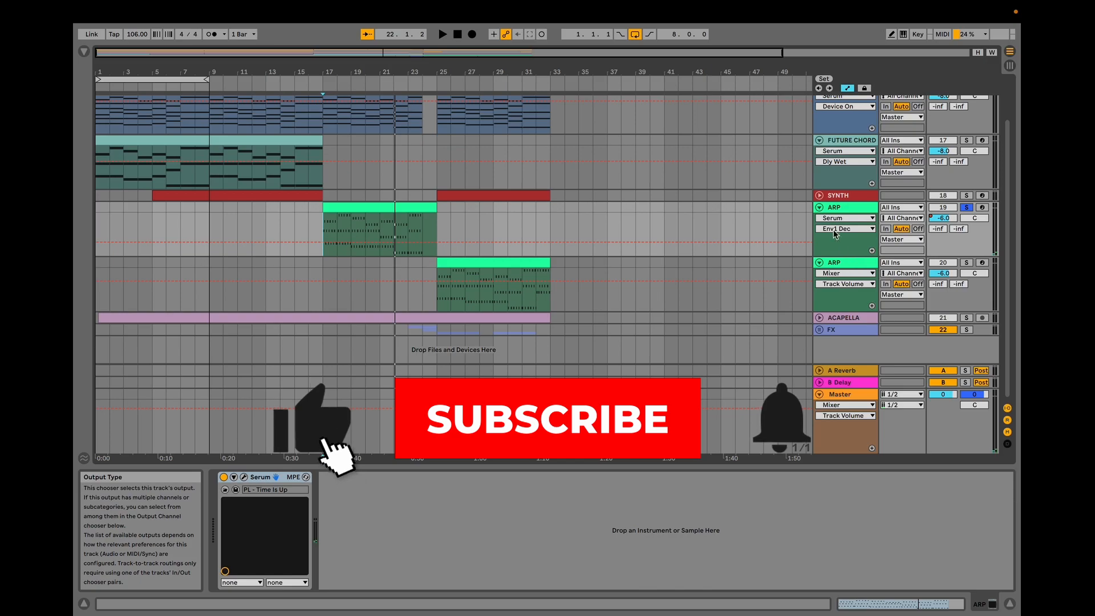
left_click(819, 207)
left_click(819, 219, "alt")
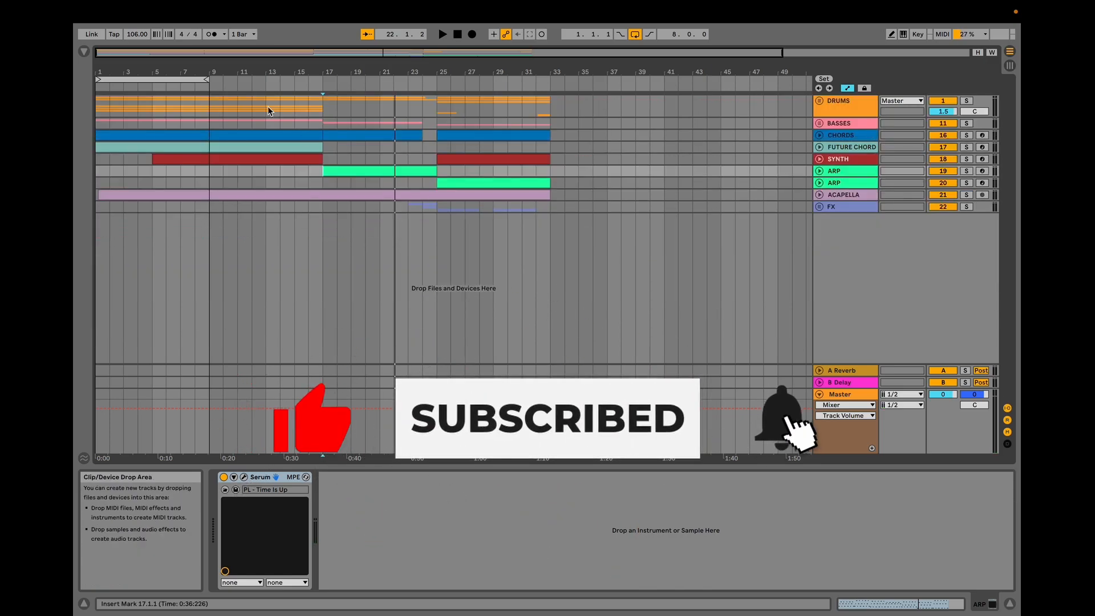
Play the full arrangement from the very beginning.
left_click_drag(115, 72, 114, 80)
left_click(95, 203)
key("space")
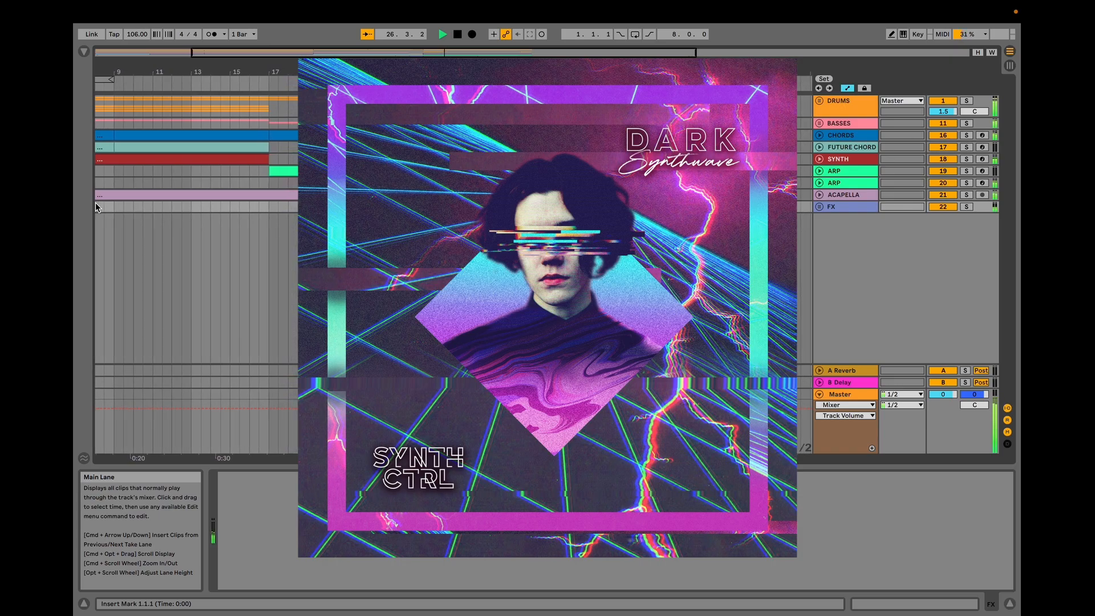
left_click_drag(547, 72, 547, 56)
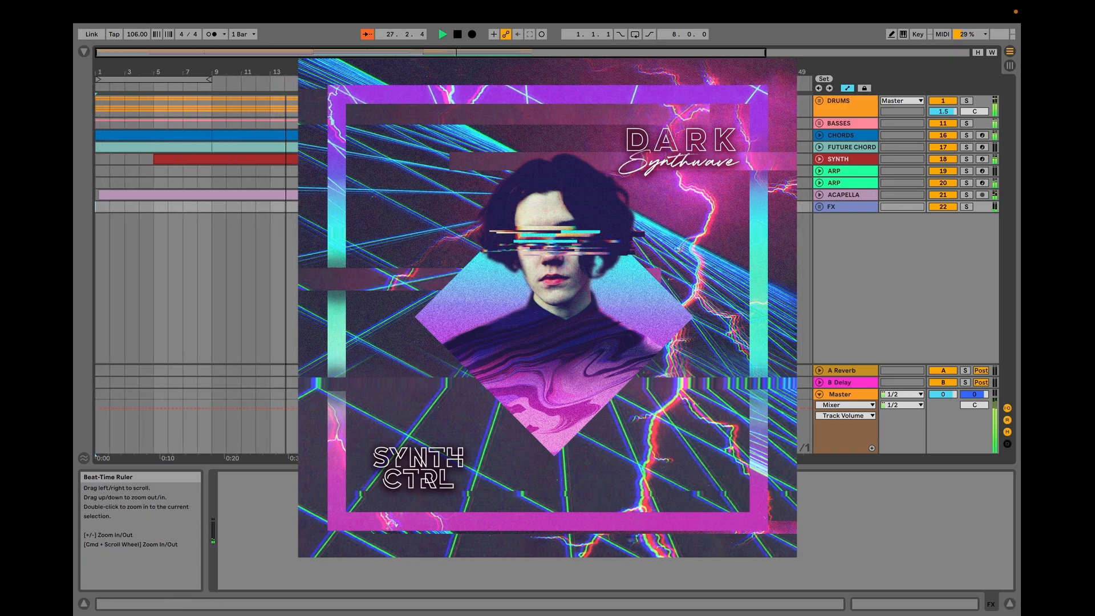